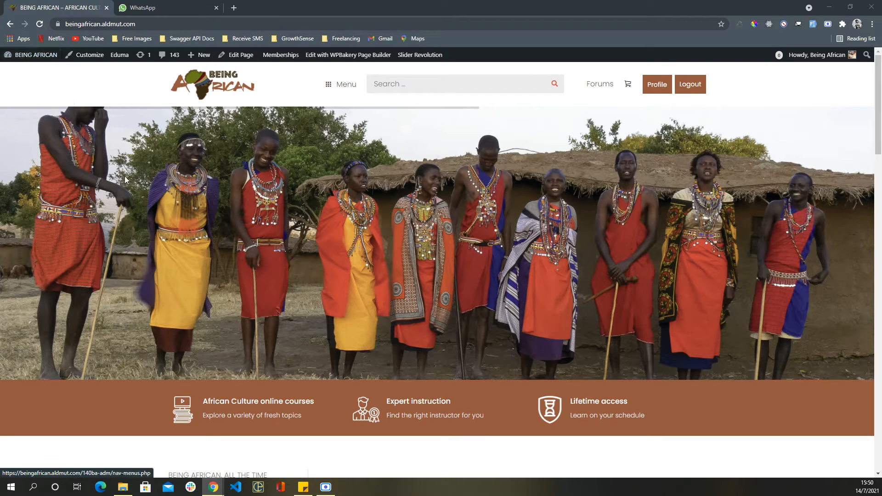
Step: Open the Family Tree course from the PEOPLE category and review its curriculum
mouse_move(342, 85)
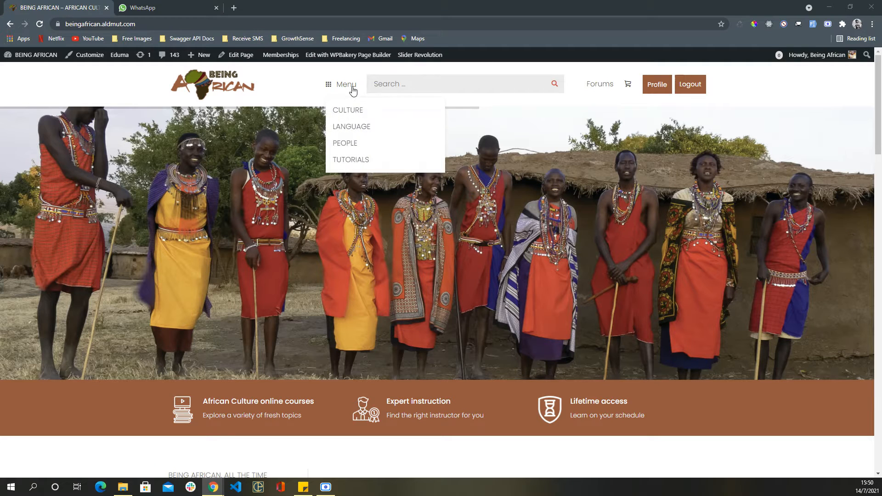
click(357, 152)
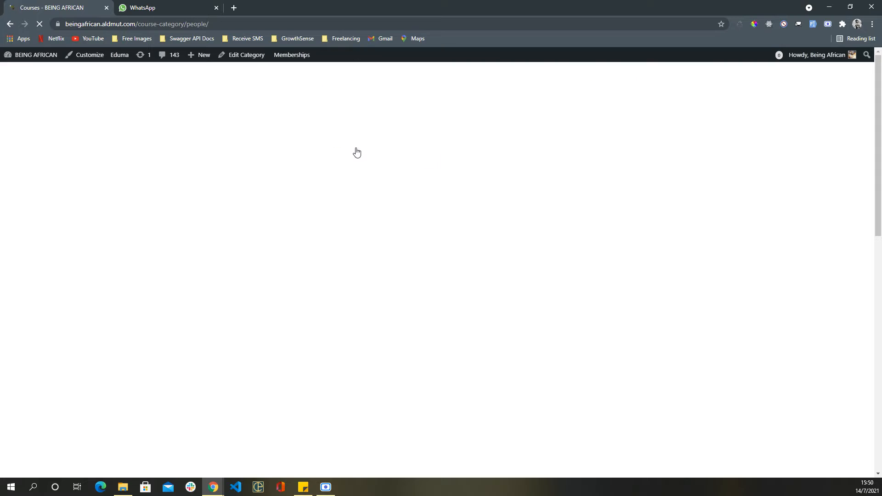
scroll(325, 268, down, 2)
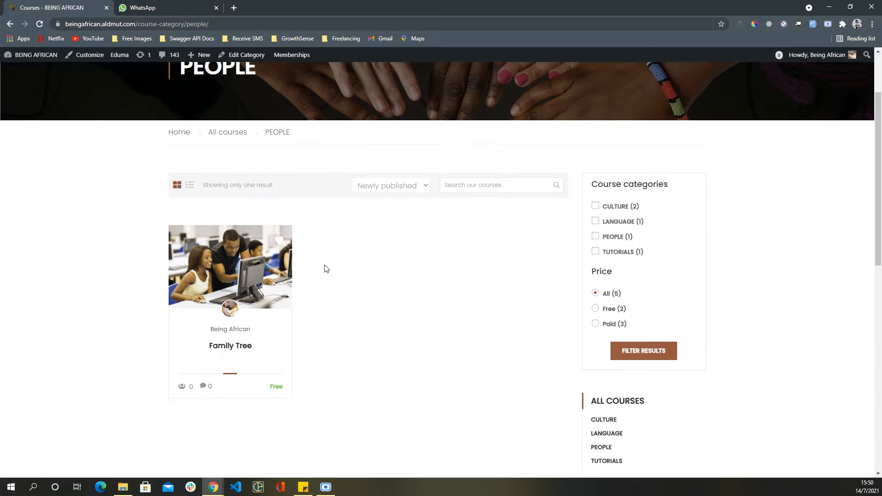
scroll(325, 268, down, 2)
click(230, 255)
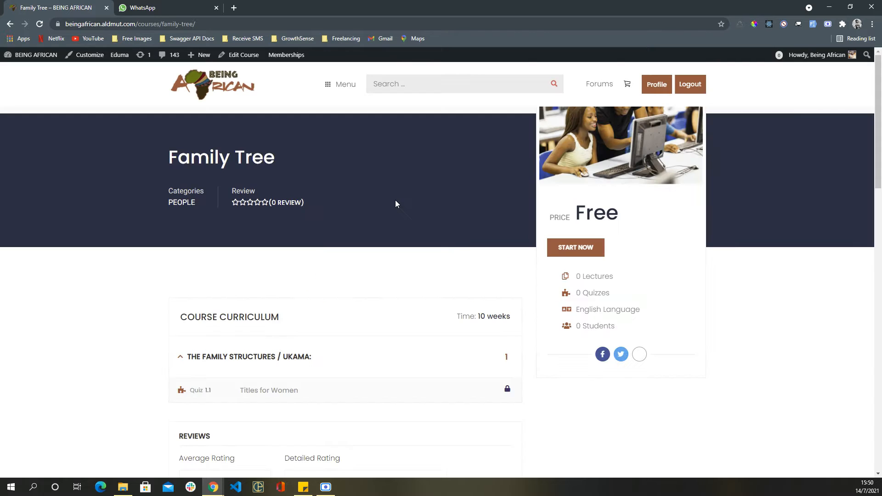
scroll(395, 202, down, 5)
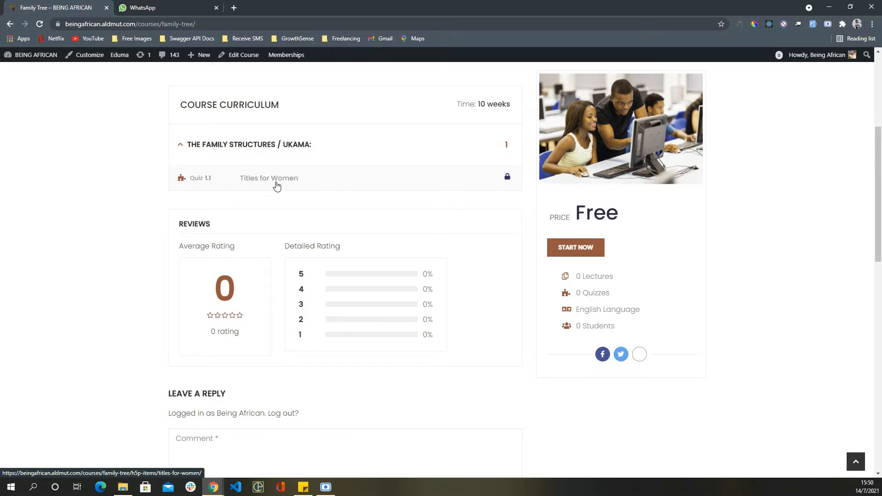
scroll(347, 207, up, 5)
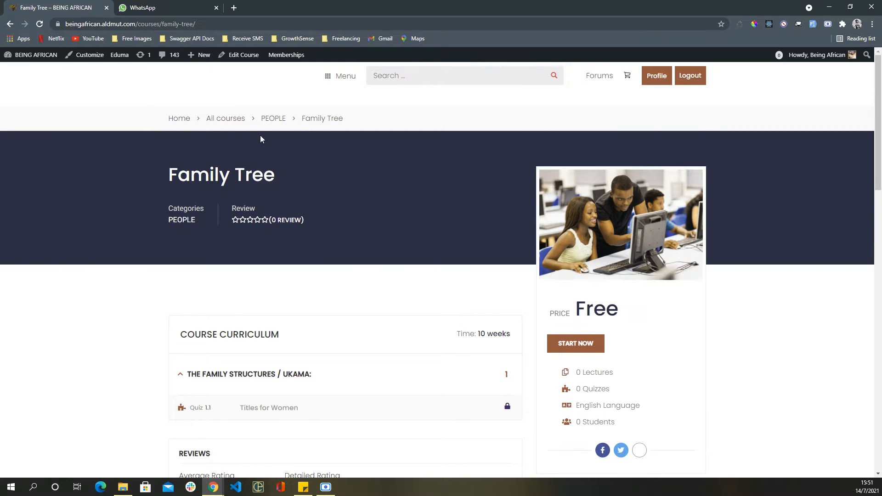
Step: Go to the site's admin dashboard and open the list of all H5P content
mouse_move(19, 57)
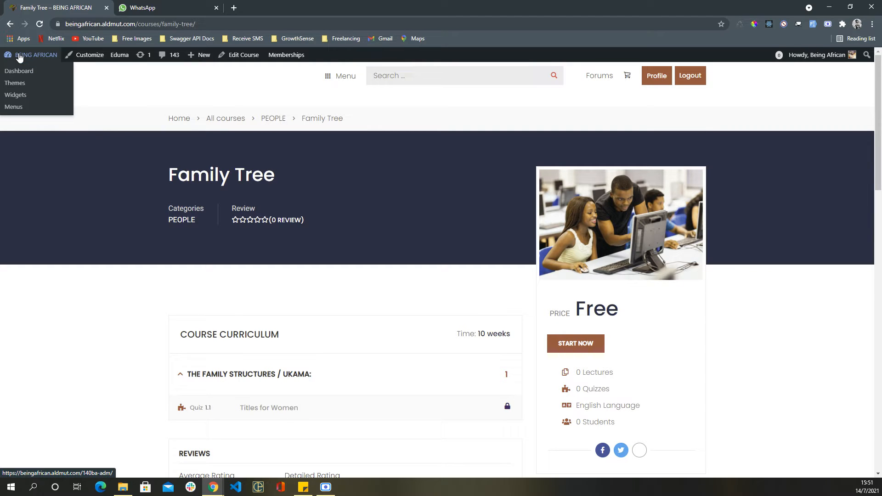
click(18, 71)
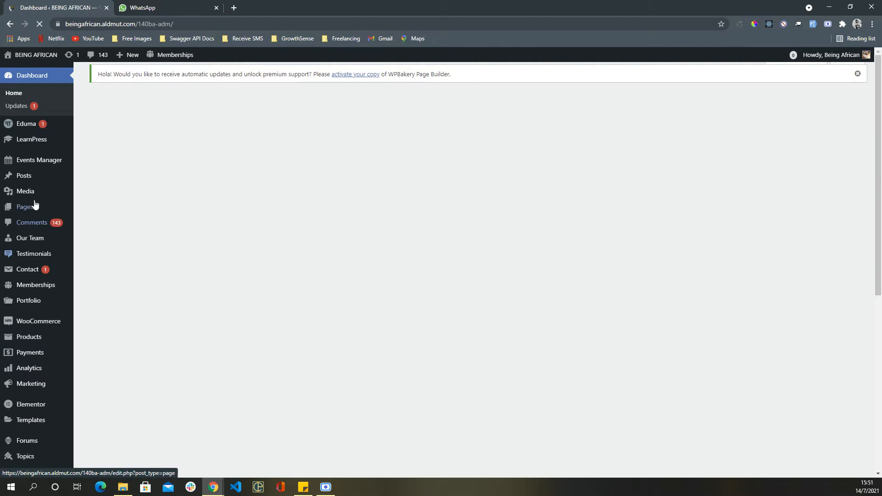
scroll(66, 356, down, 7)
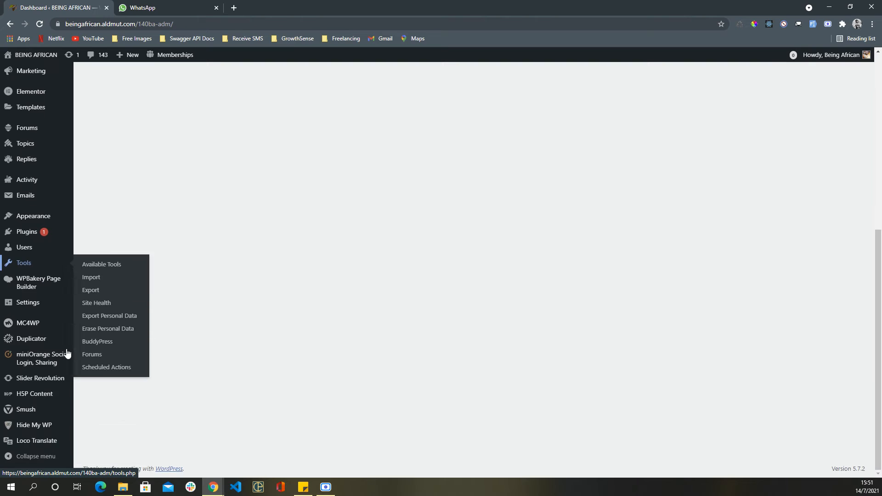
mouse_move(38, 394)
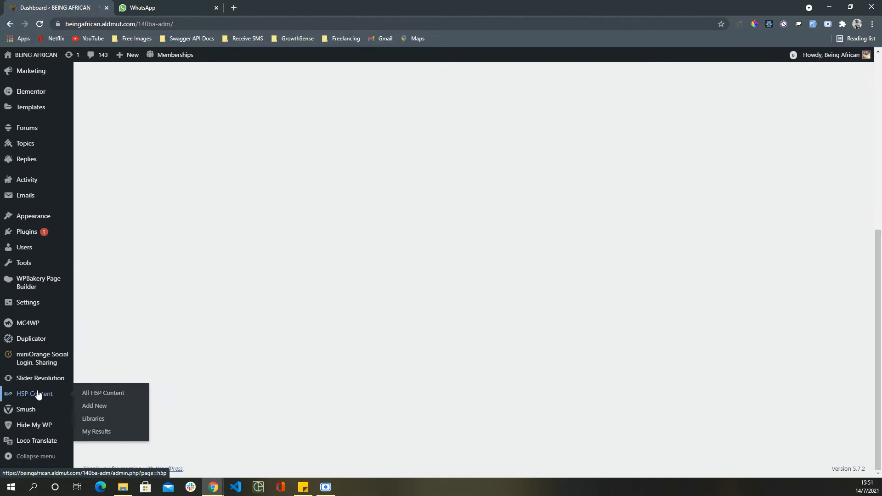
click(103, 394)
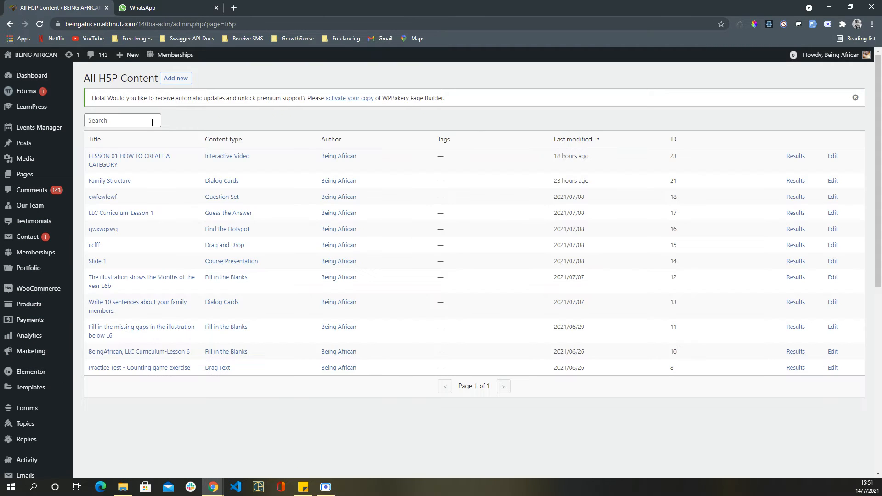
Step: Add new H5P content of the Course Presentation type, found by searching "presenta", and title it "Titles for Men"
click(173, 80)
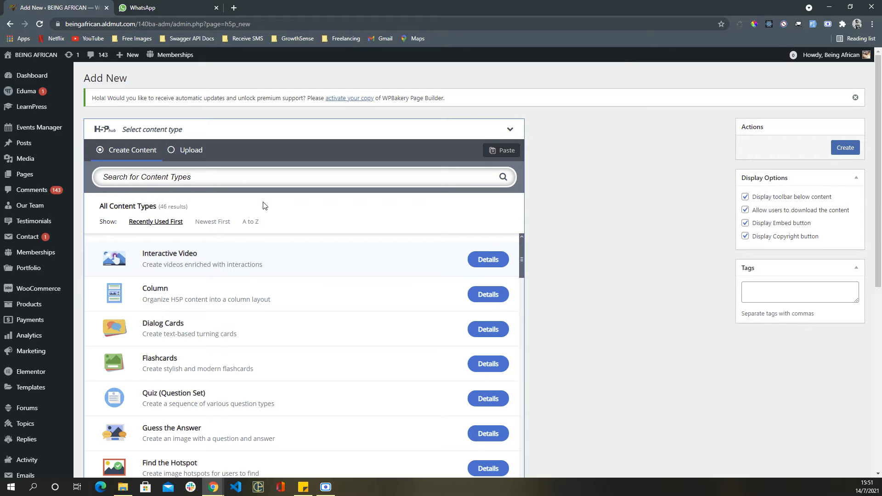
click(190, 182)
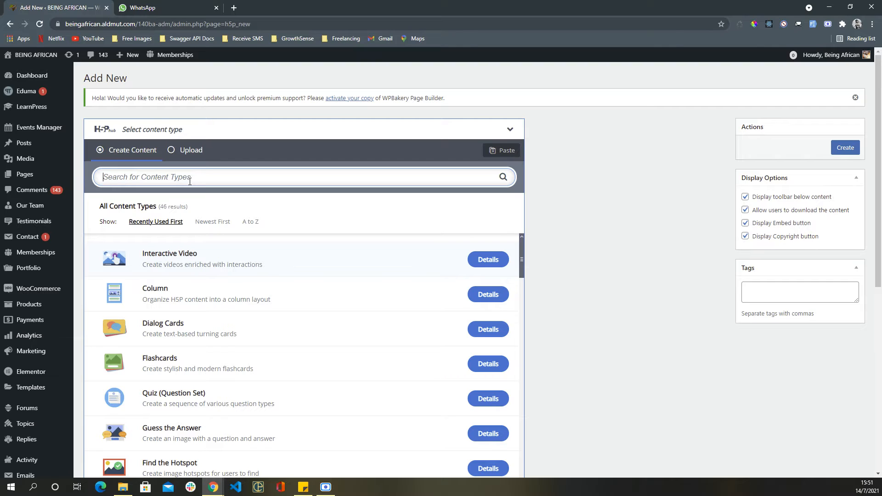
text(presenta)
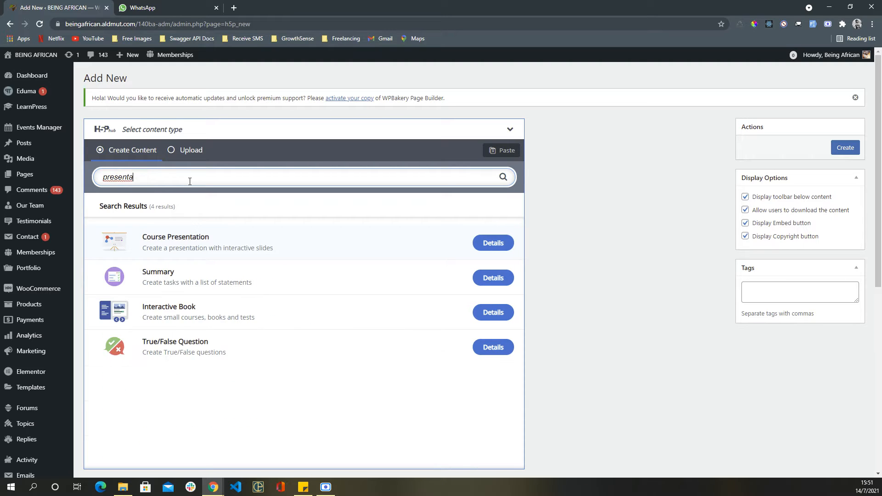
click(175, 245)
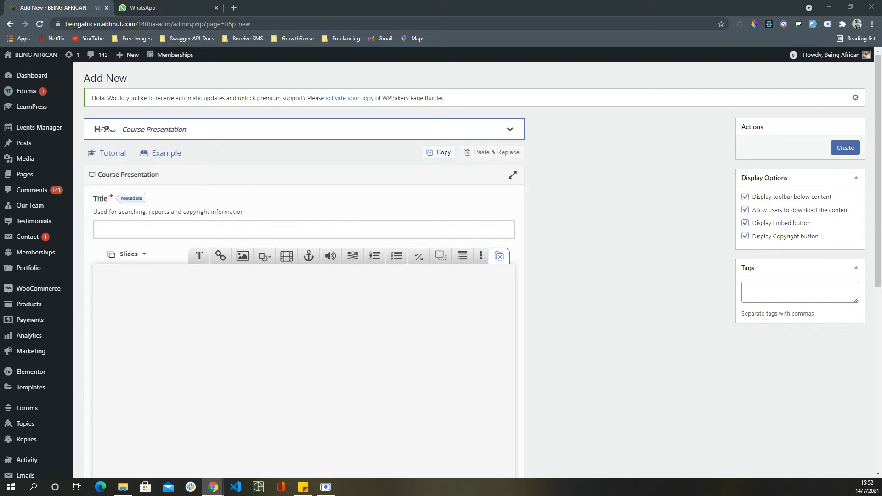
click(136, 231)
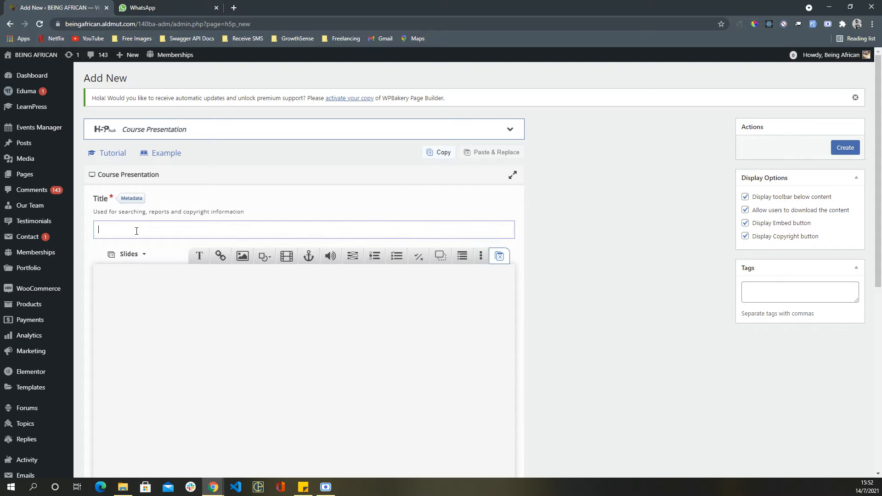
text(Titles for Men)
Step: Insert the image bridegroom.jpg with the alternative text "bridegroom" and place it near the centre of the slide
scroll(230, 299, down, 2)
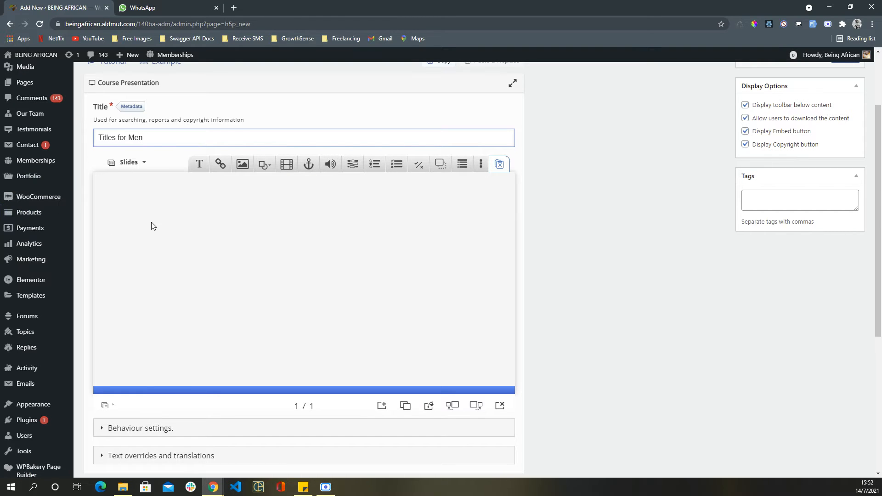
click(243, 164)
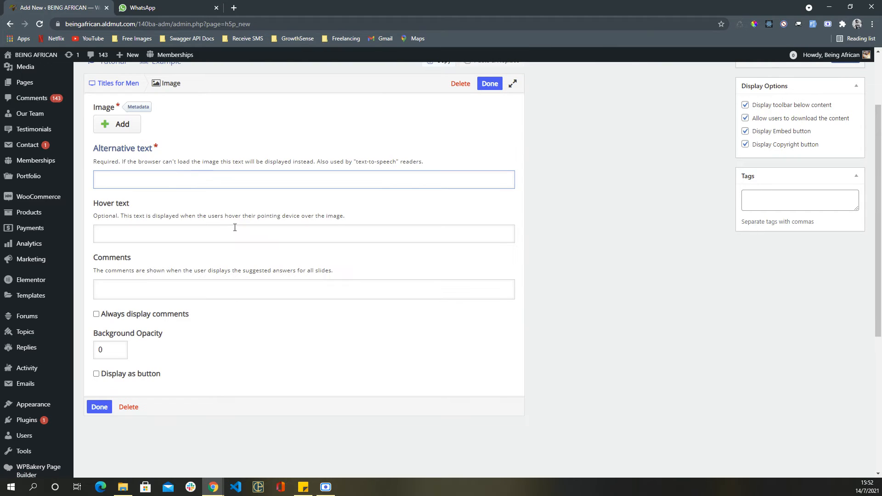
click(118, 125)
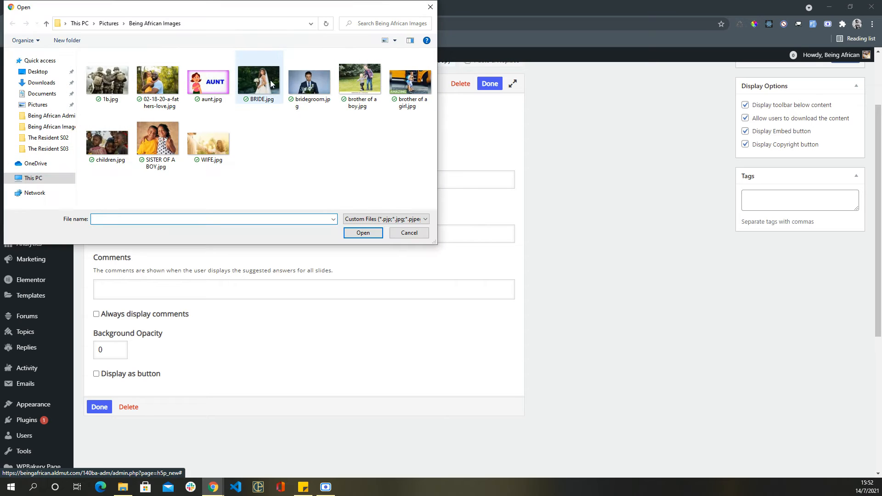
click(321, 107)
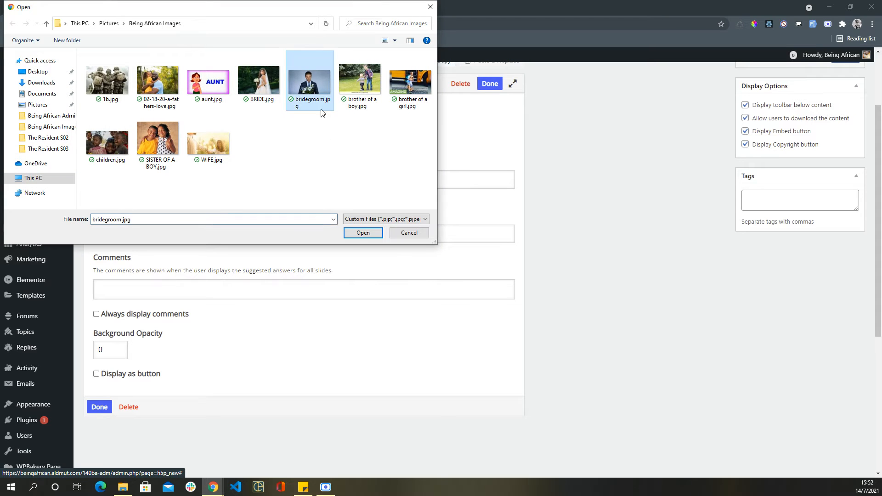
click(363, 233)
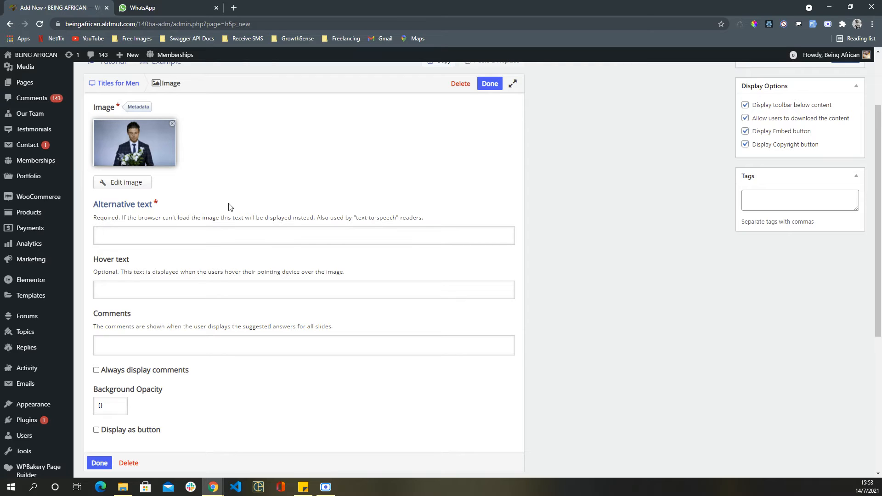
click(161, 233)
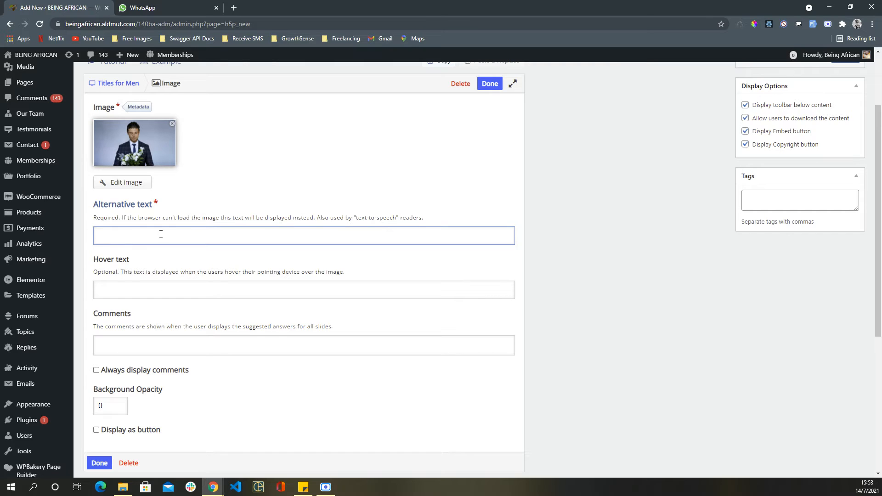
text(bridegroom)
click(103, 464)
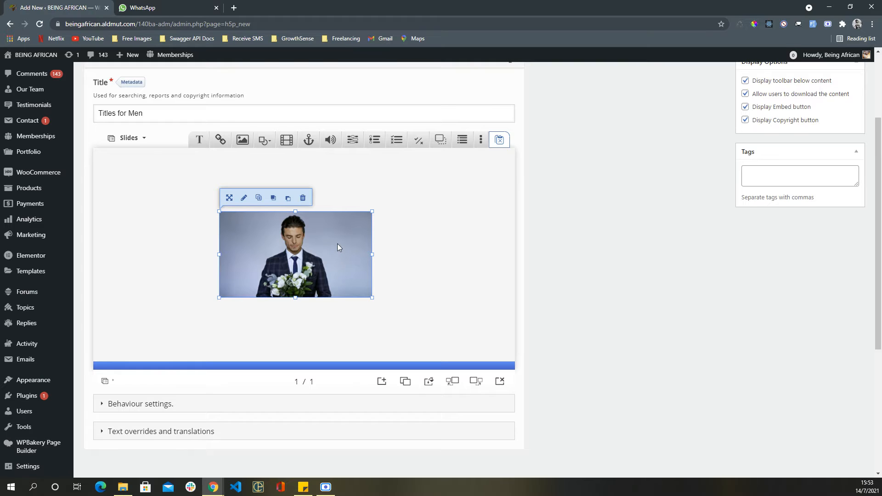
mouse_move(329, 256)
mouse_down()
mouse_move(322, 235)
mouse_move(263, 225)
mouse_move(258, 261)
mouse_move(447, 230)
mouse_move(465, 214)
mouse_move(472, 292)
mouse_move(335, 280)
mouse_move(329, 251)
mouse_move(345, 254)
mouse_up()
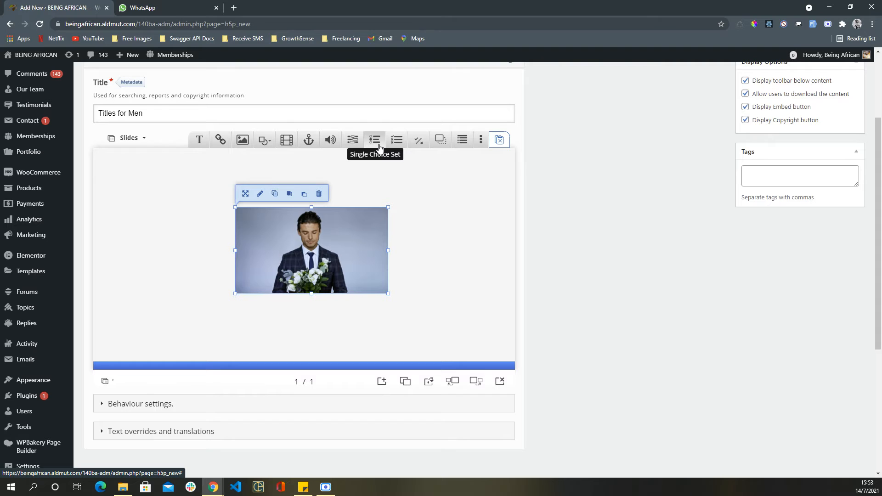
click(269, 143)
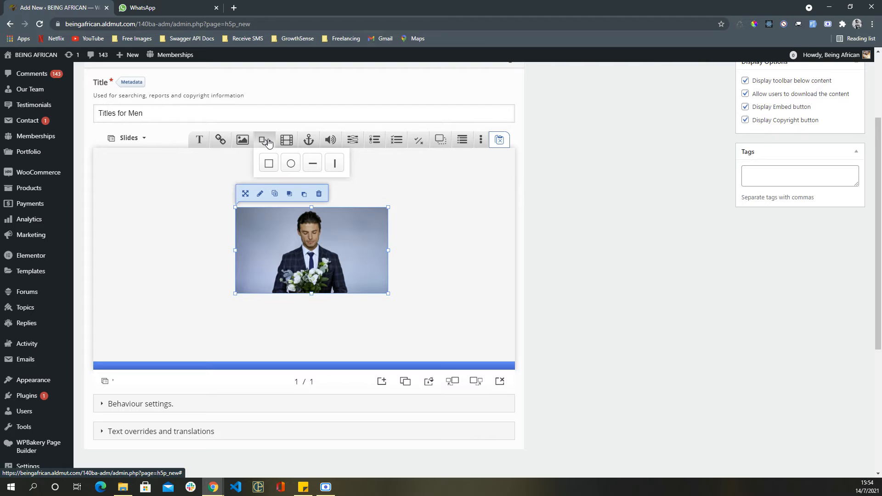
click(404, 185)
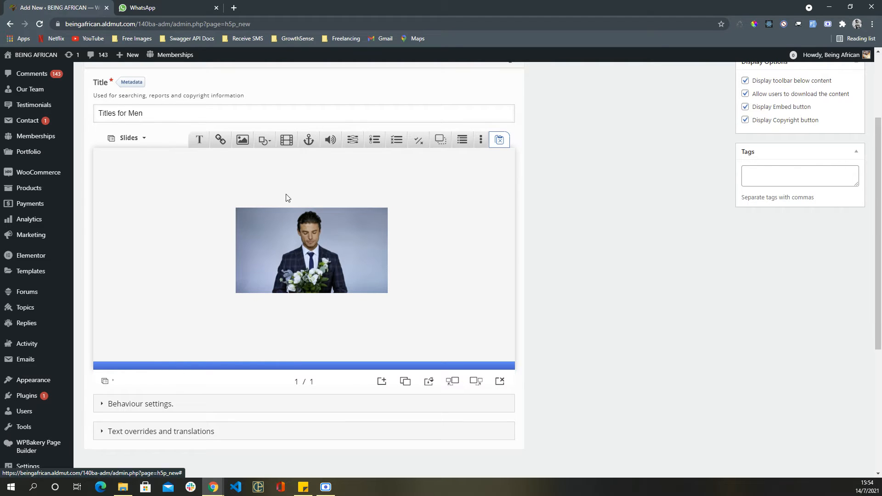
Step: Add a text element to the slide and enter "Bridegroom" as its text
click(199, 139)
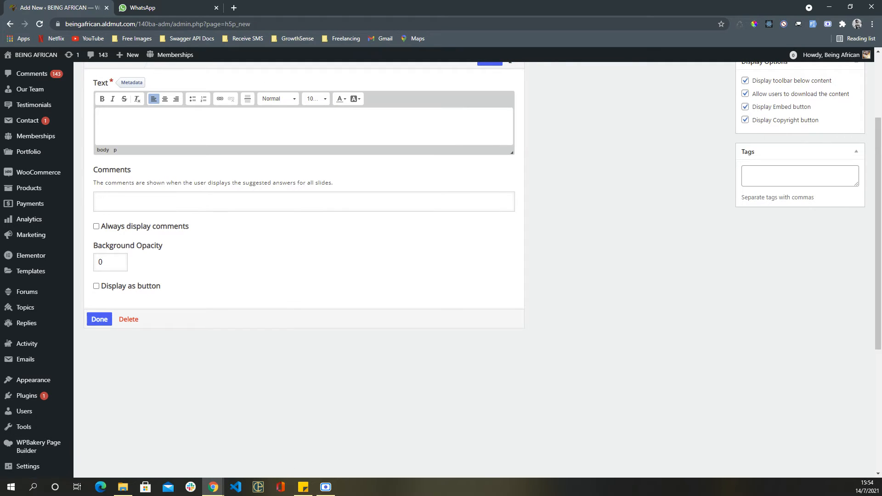
key(alt+Tab)
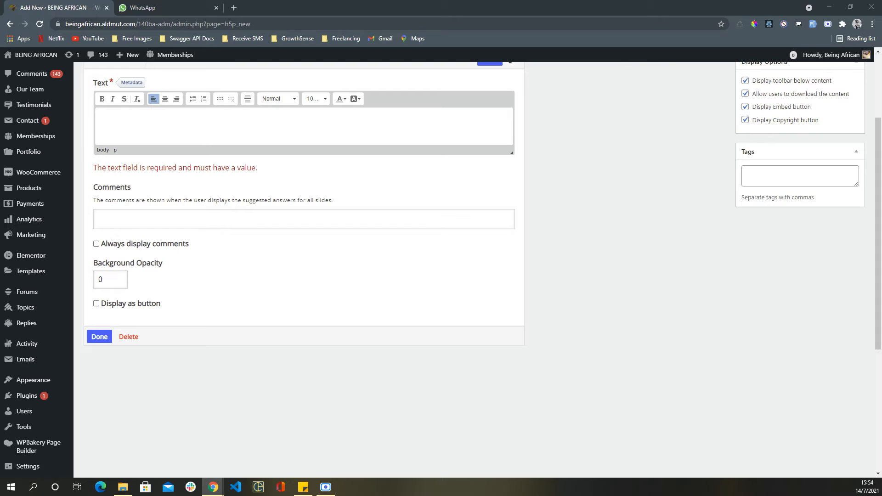
click(122, 116)
text(Bridegroom)
Step: Set the font size of the word "Bridegroom" to 137.5%
drag(141, 121, 98, 120)
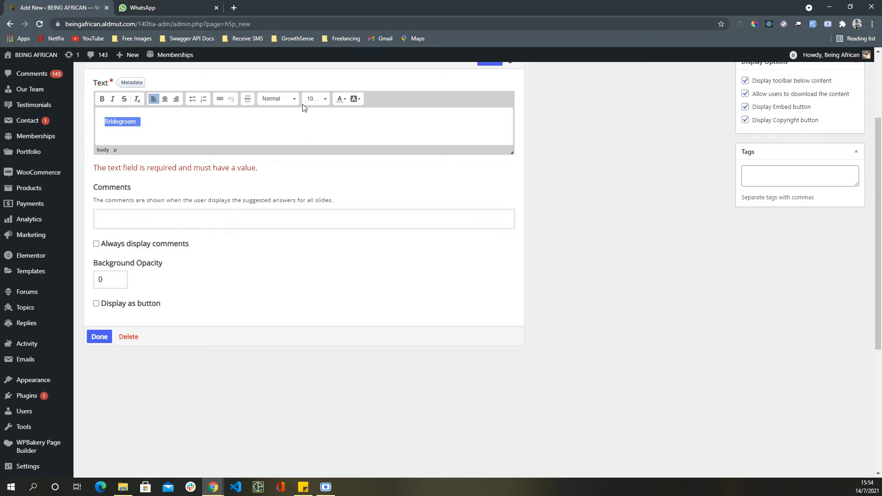
click(325, 100)
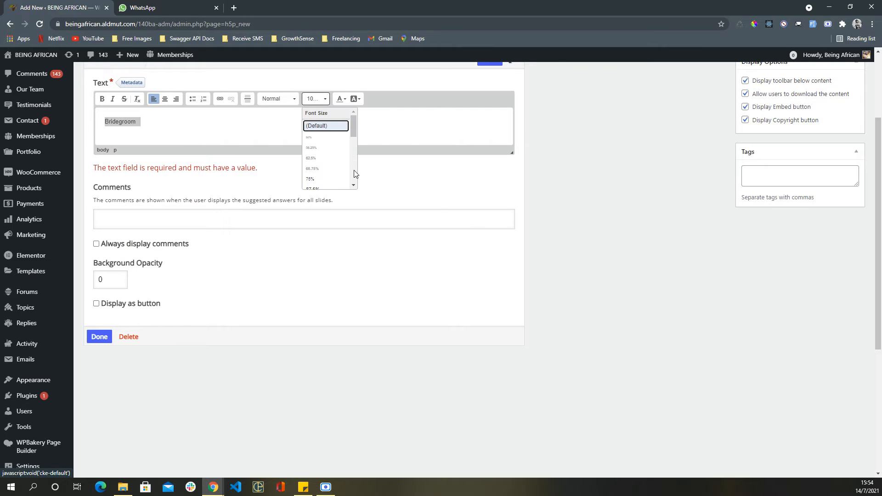
scroll(355, 165, down, 2)
click(321, 169)
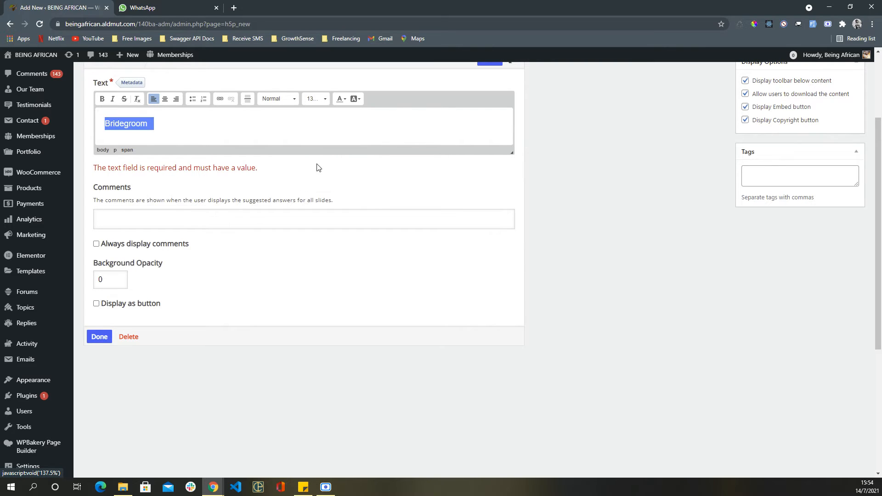
Step: Change the text colour of "Bridegroom" to the dark teal green
click(348, 101)
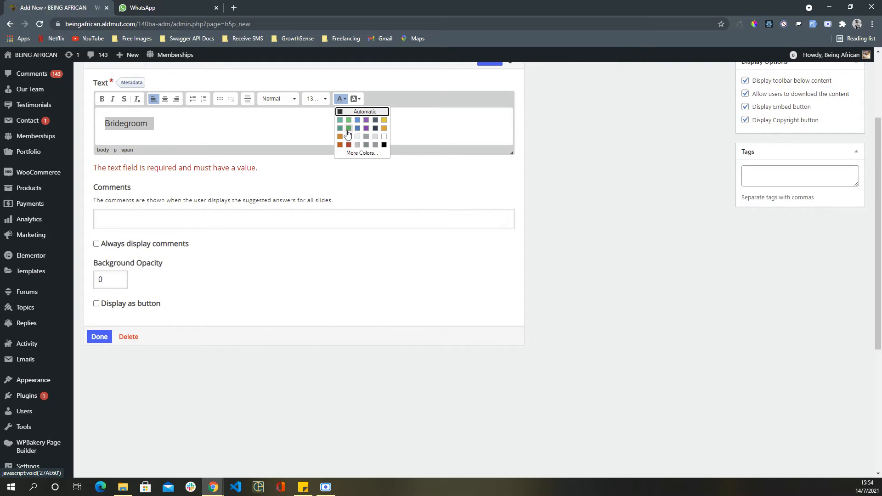
click(339, 127)
click(333, 129)
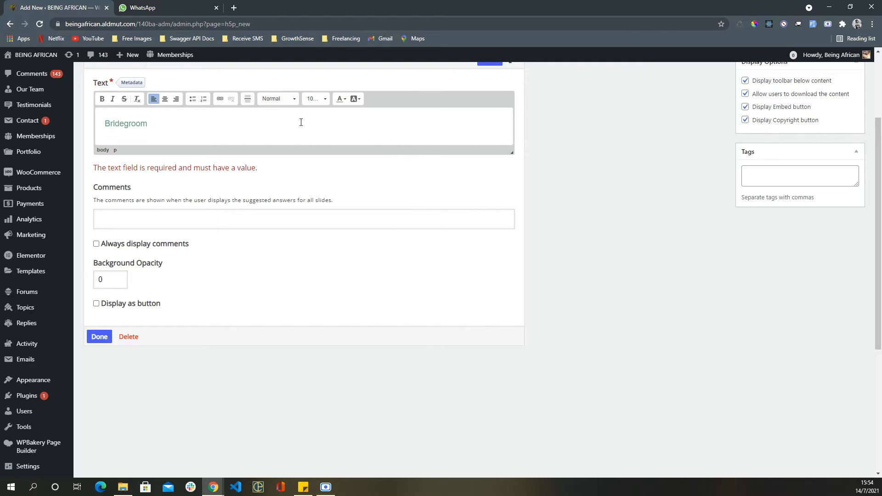
Step: Change the text colour of "Bridegroom" to dark red
triple_click(121, 126)
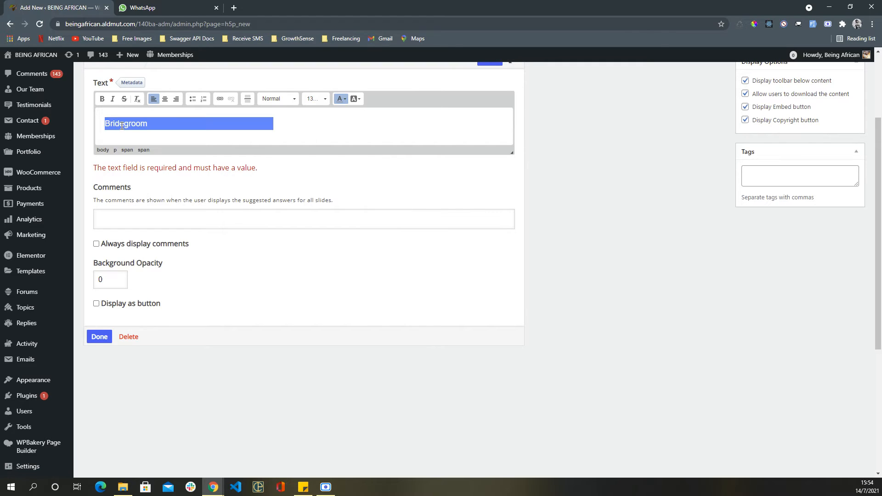
click(345, 100)
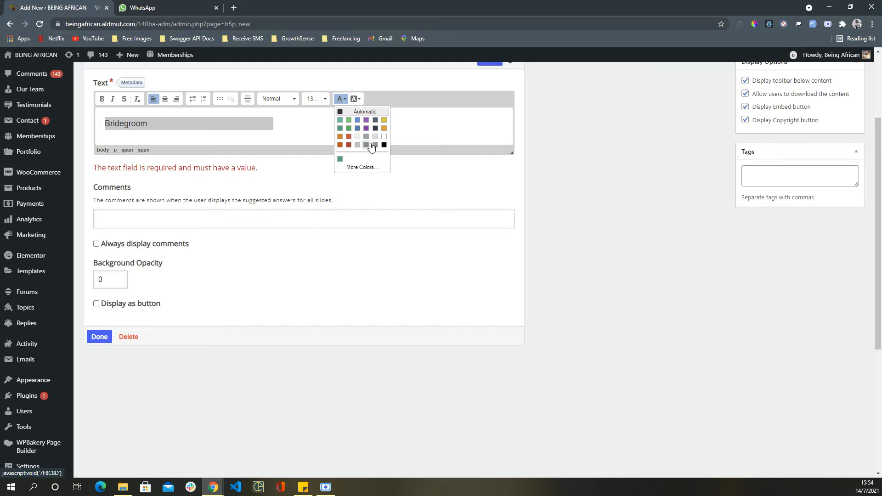
click(349, 145)
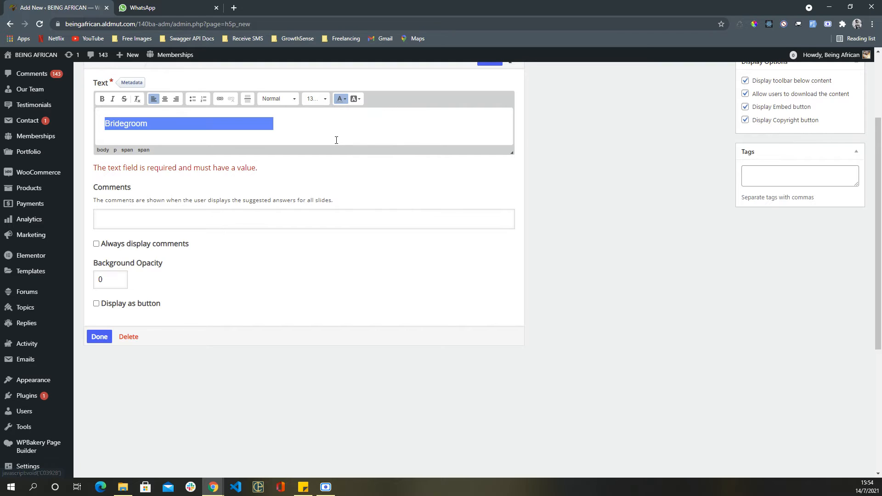
click(339, 132)
Step: Try a dark green background colour on the word "Bridegroom"
click(360, 100)
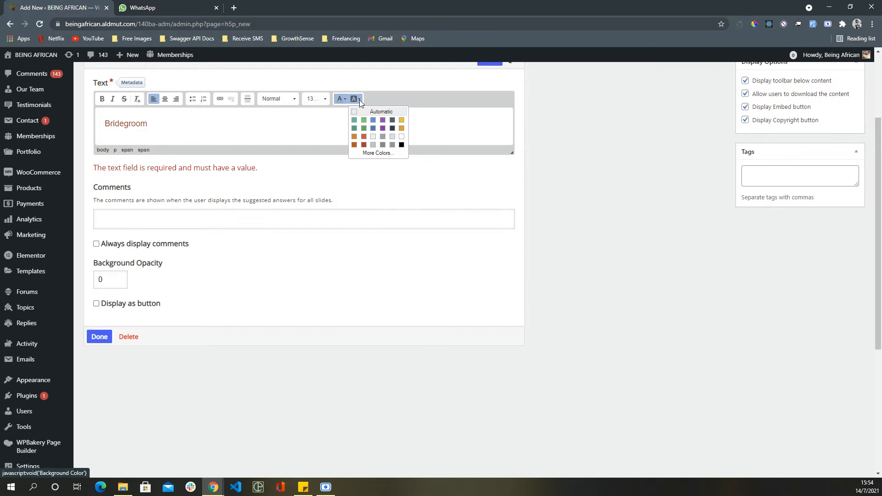
click(363, 137)
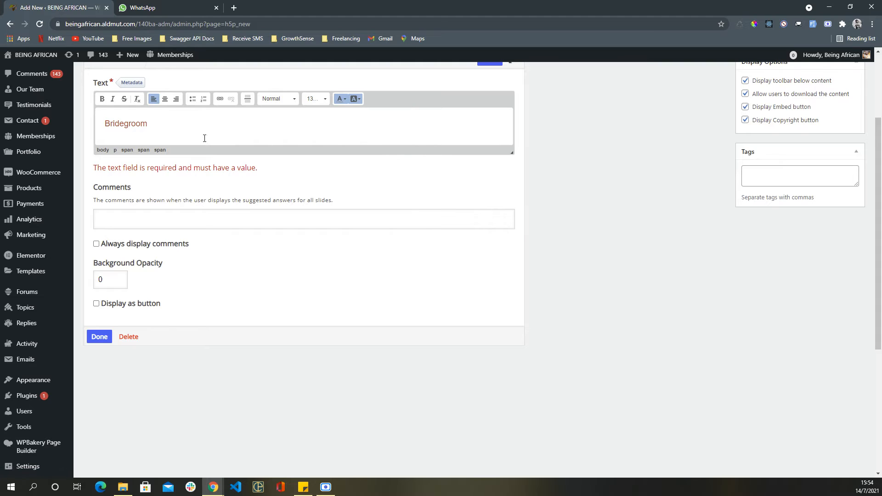
triple_click(135, 123)
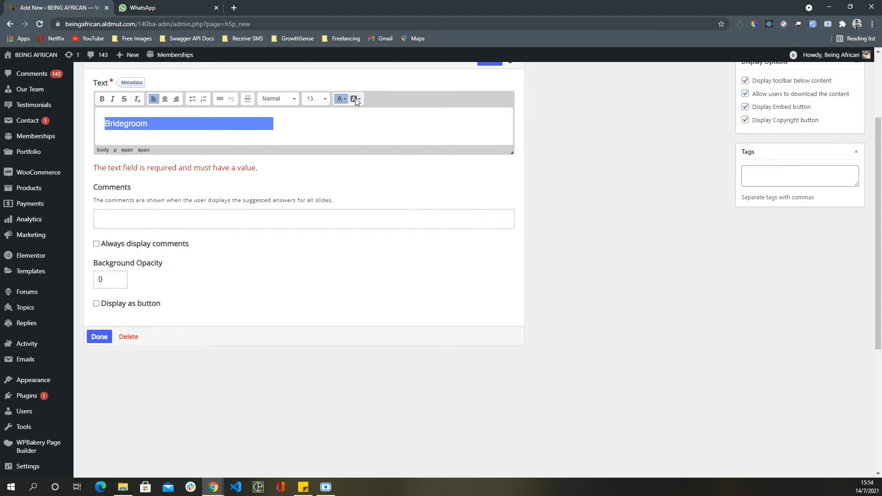
click(354, 100)
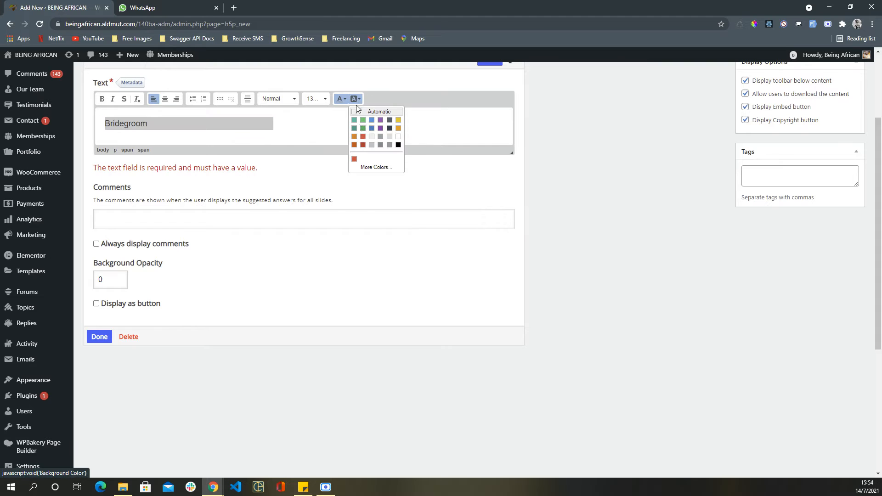
click(366, 130)
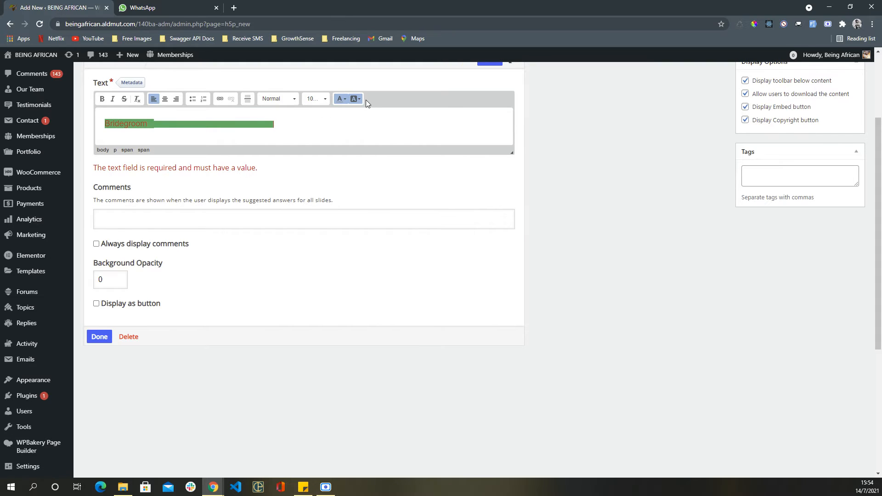
Step: Reset the background colour of "Bridegroom" to Automatic
triple_click(134, 124)
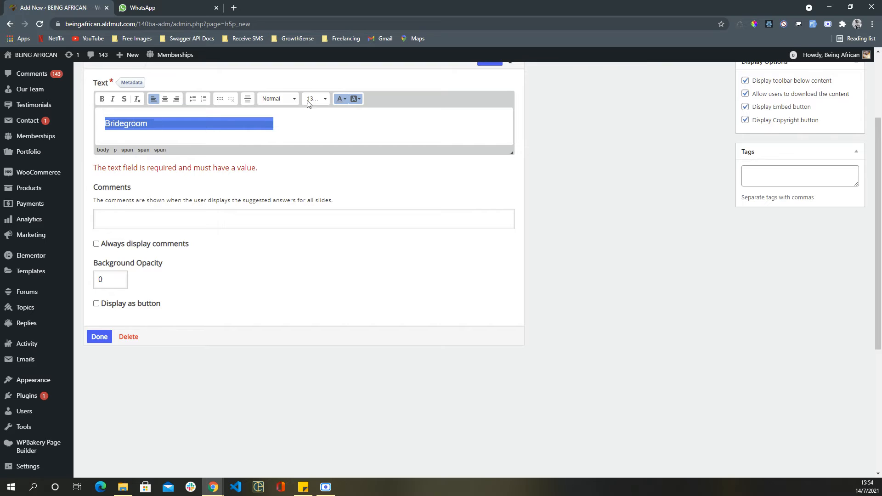
click(356, 99)
click(355, 121)
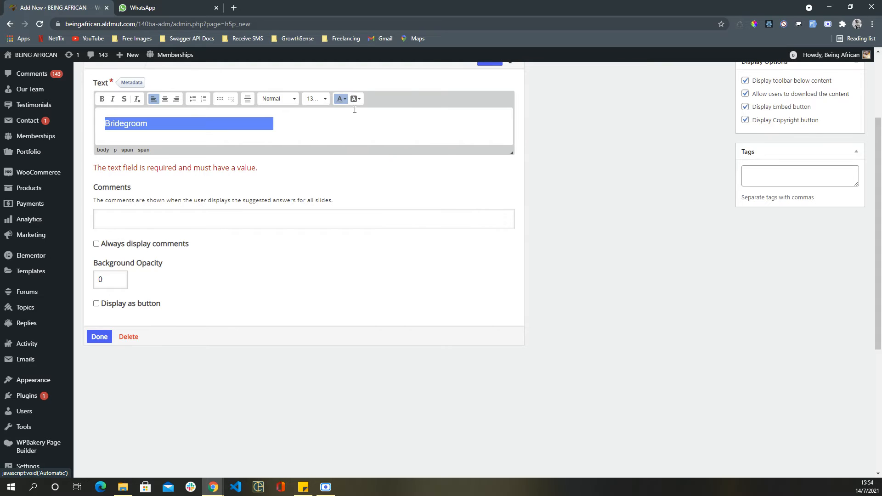
click(315, 119)
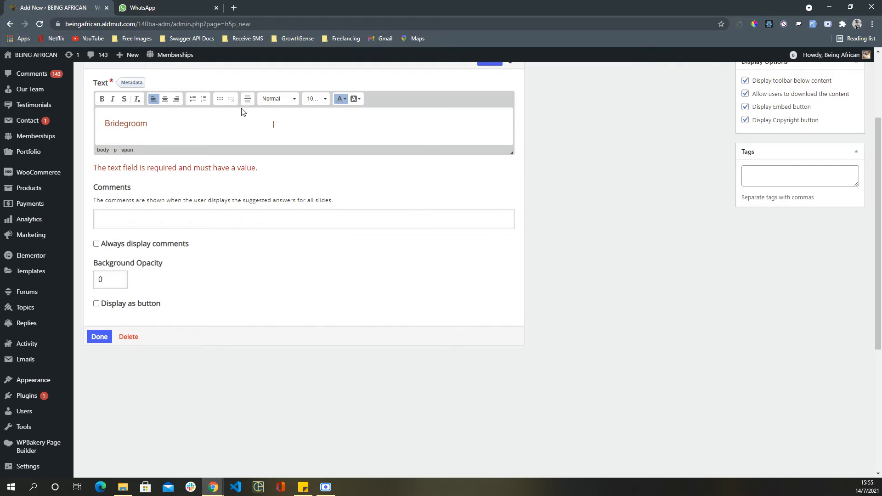
Step: Make the word "Bridegroom" bold
triple_click(110, 123)
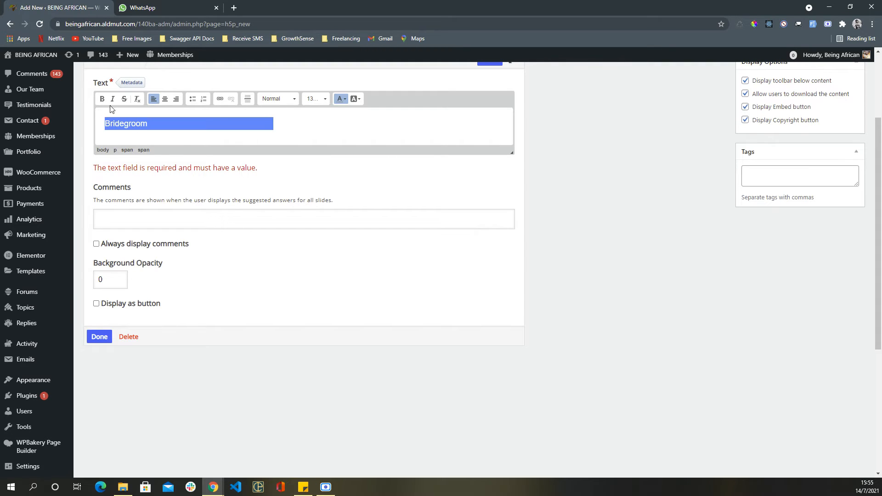
click(102, 98)
click(298, 122)
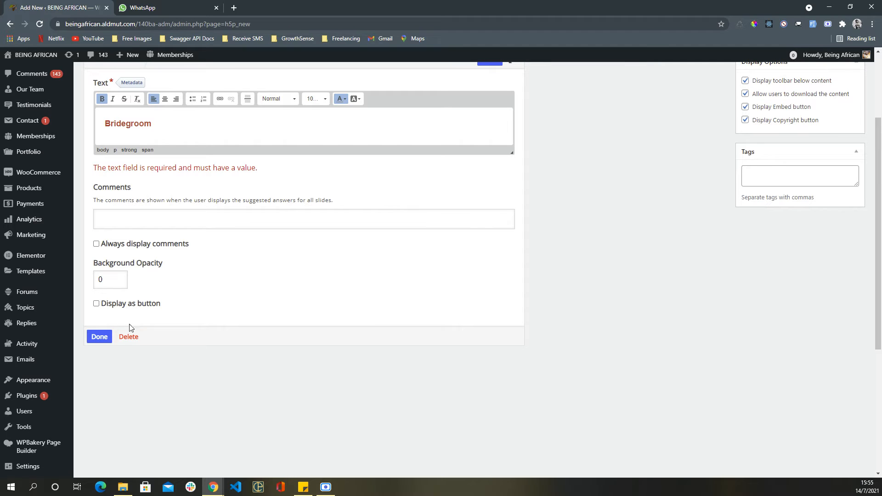
Step: Finish the "Bridegroom" text element, shrink its box to fit the word and place it centred above the image
click(100, 337)
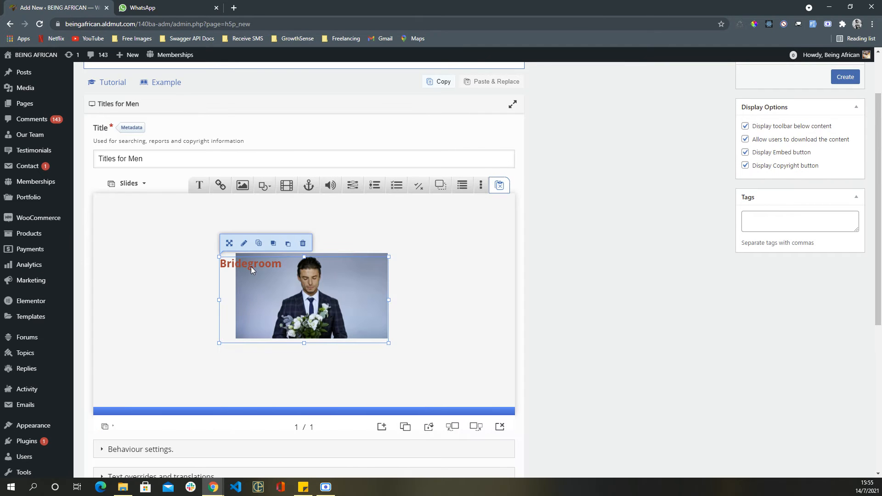
drag(237, 261, 239, 261)
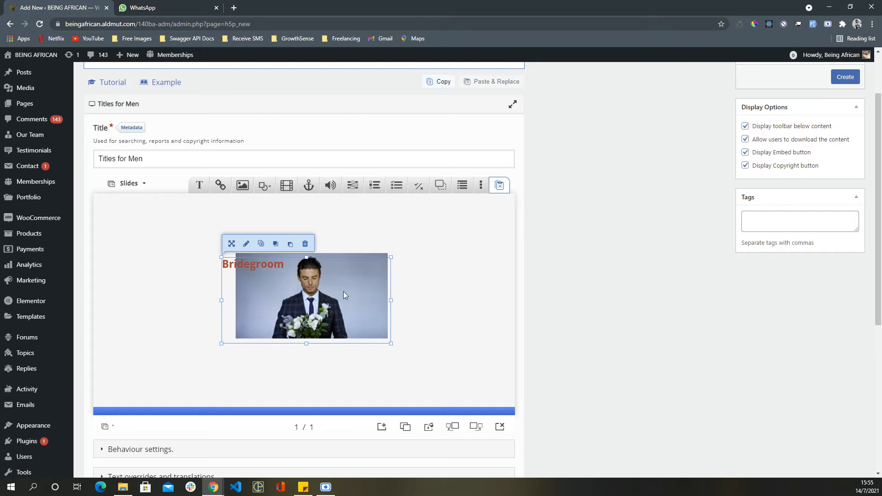
drag(391, 343, 315, 234)
click(448, 263)
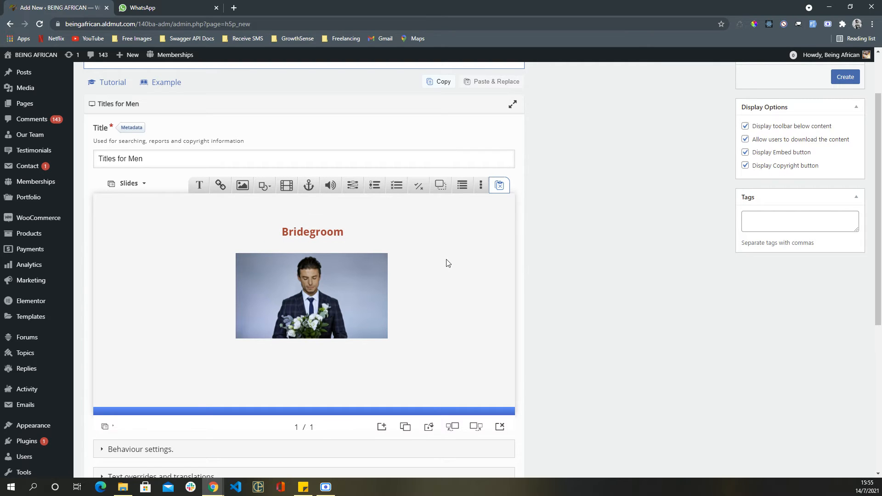
Step: Add another text element to the slide and enter "Murume" as its text
click(199, 185)
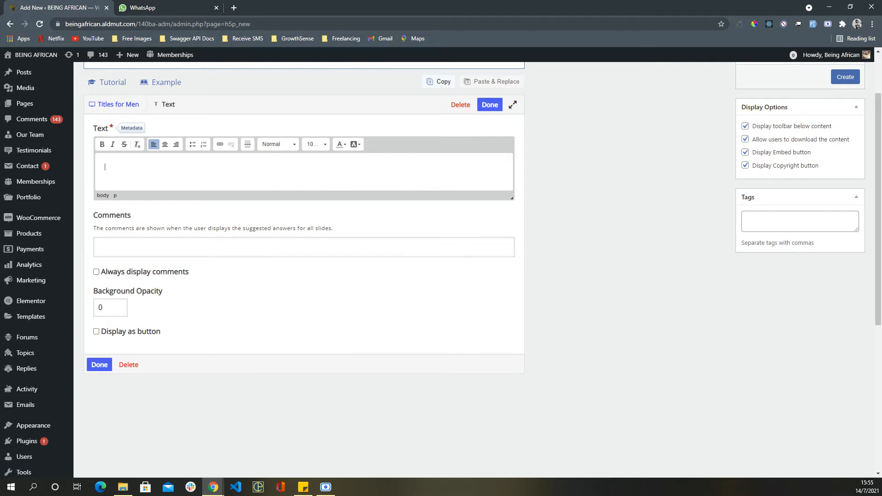
key(alt+Tab)
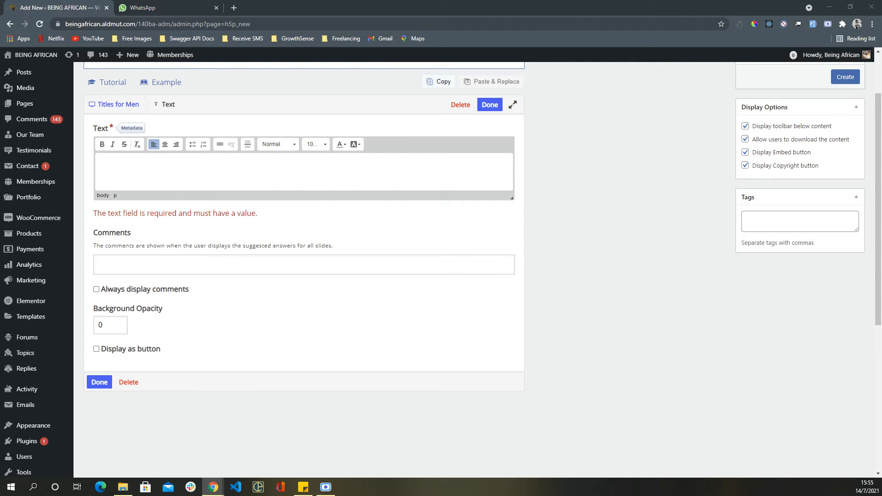
click(209, 162)
text(Murume)
Step: Make "Murume" bold and give it the Heading 2 paragraph format
double_click(115, 167)
click(102, 145)
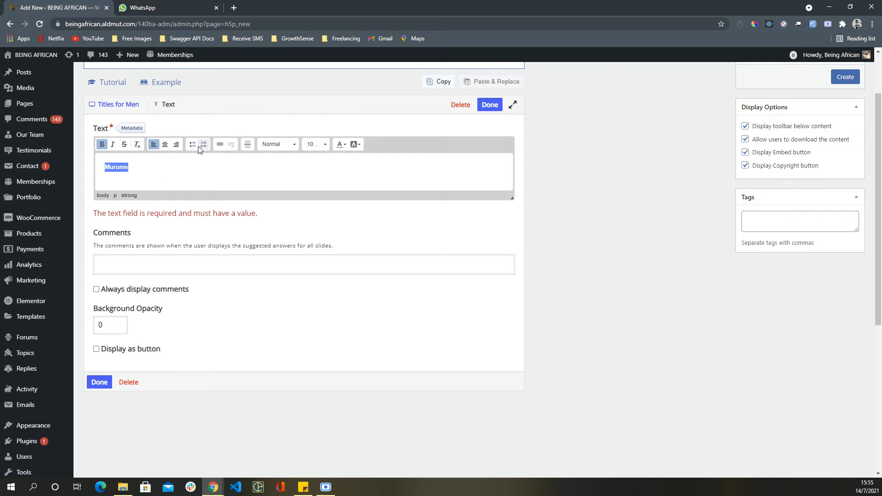
click(280, 144)
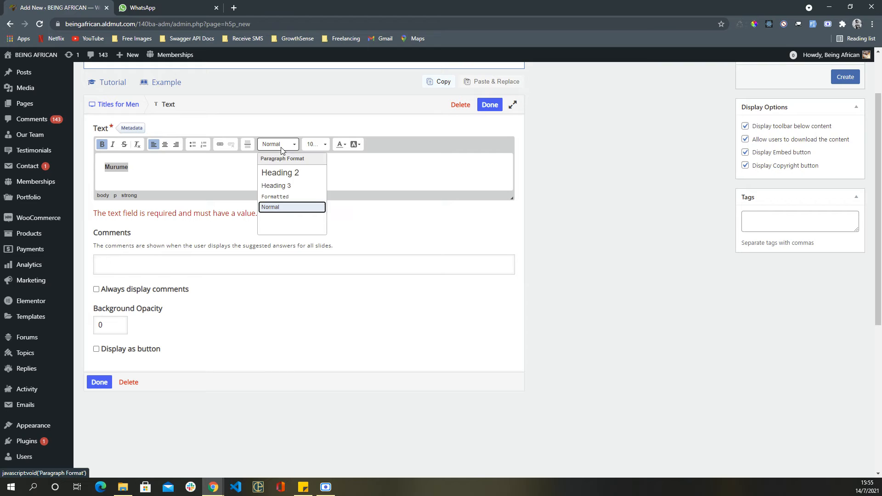
click(285, 185)
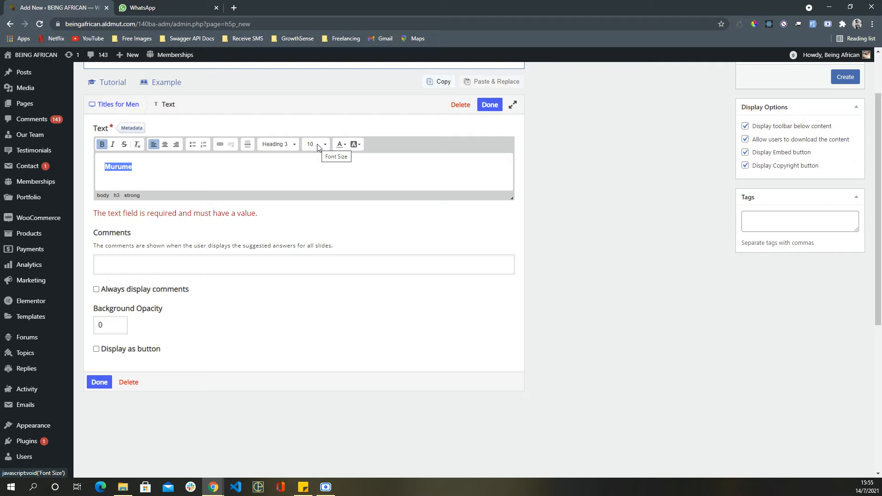
click(277, 144)
click(278, 174)
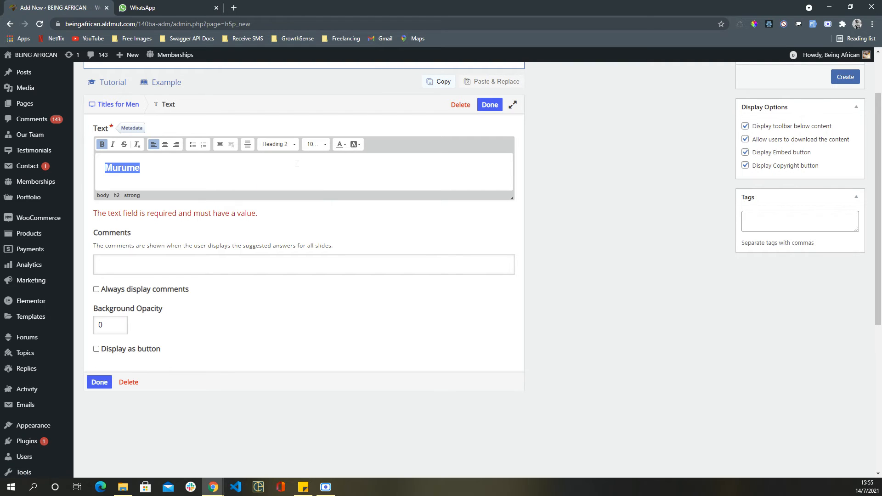
Step: Change the text colour of "Murume" to the light teal green
click(348, 144)
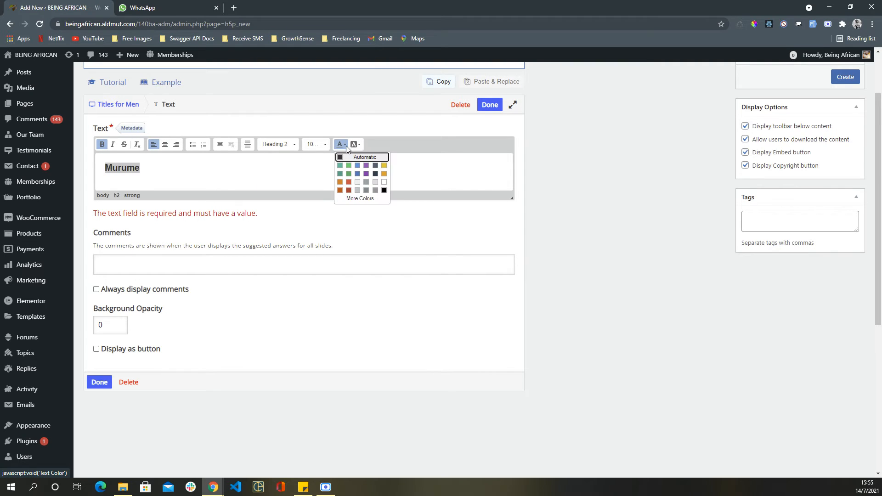
click(340, 170)
click(233, 185)
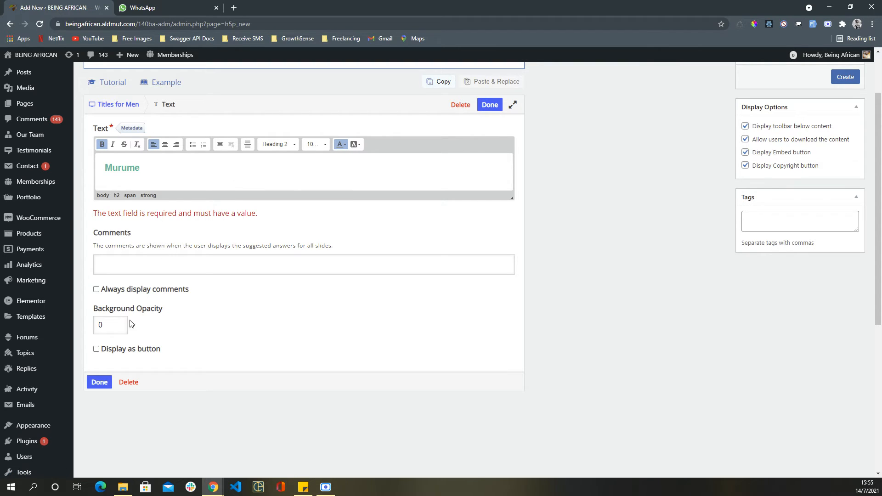
Step: Finish the "Murume" text element, shrink its box to fit the word and place it centred below the image
click(99, 382)
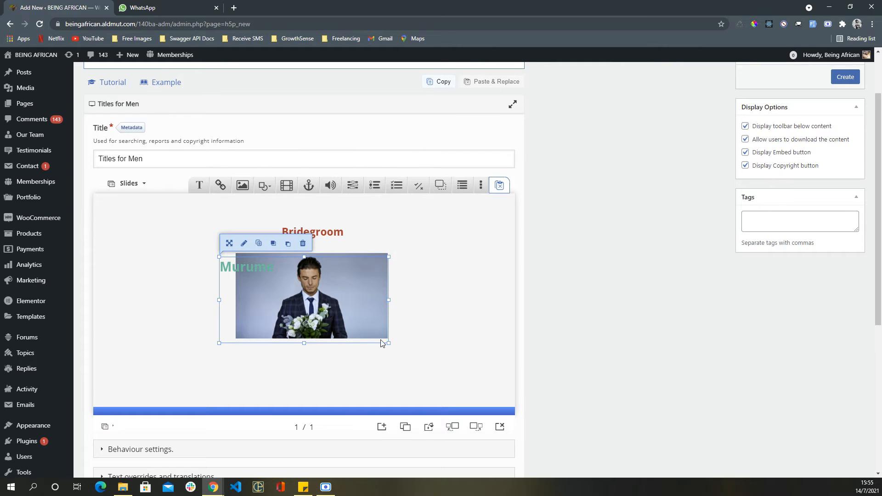
drag(389, 343, 309, 368)
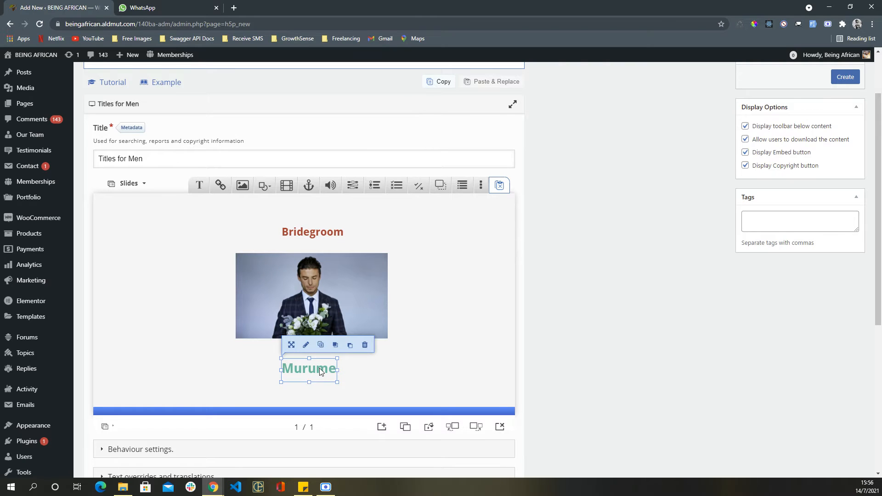
click(398, 354)
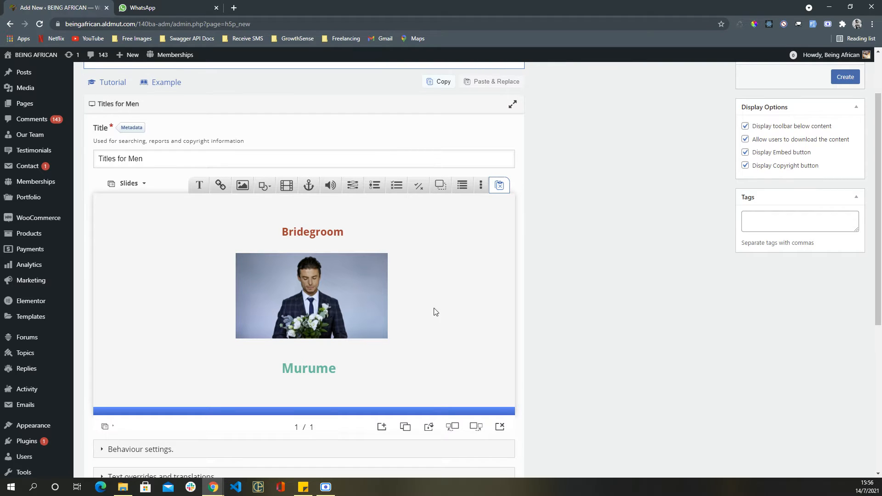
Step: Add a second slide and start an image element on it with the alternative text "brother of a girl"
scroll(436, 315, down, 1)
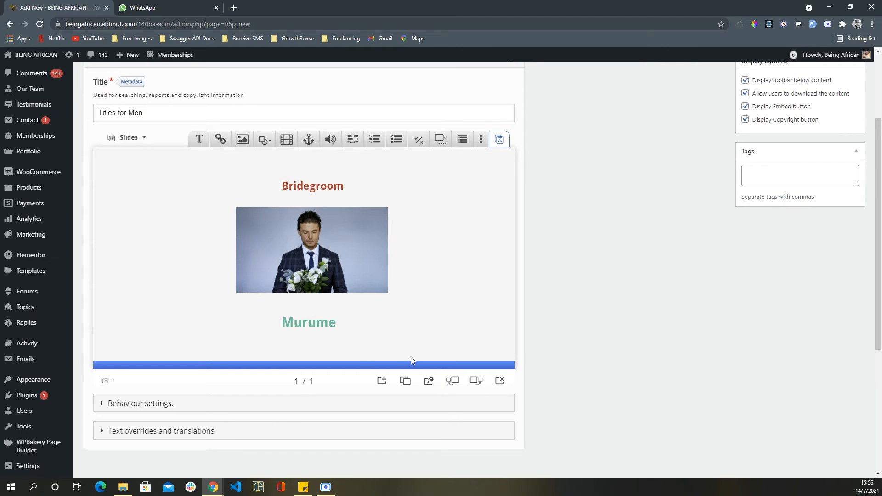
click(384, 383)
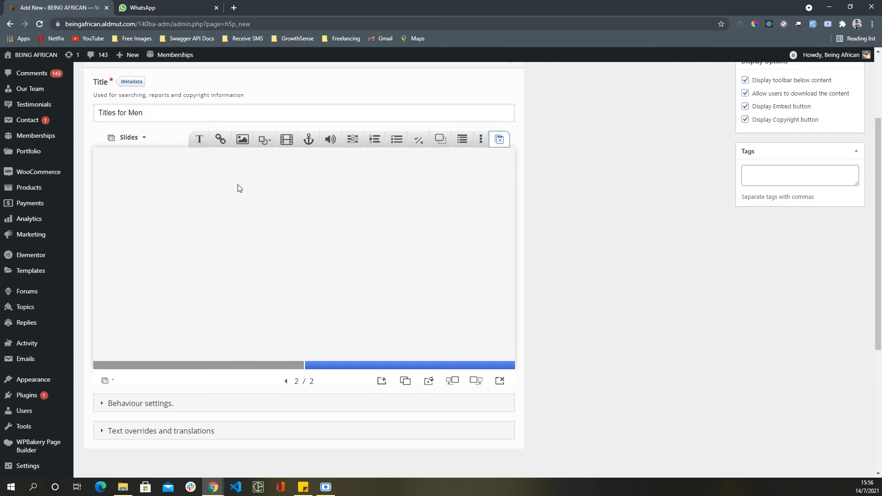
click(243, 139)
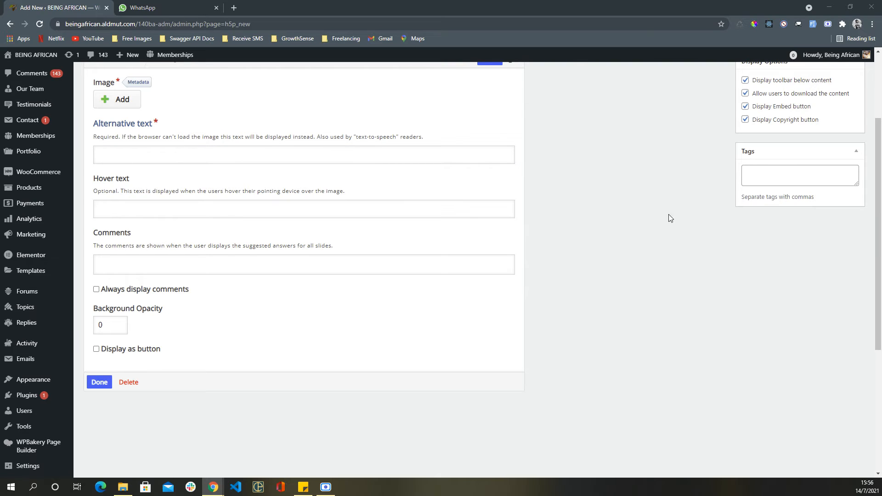
click(195, 152)
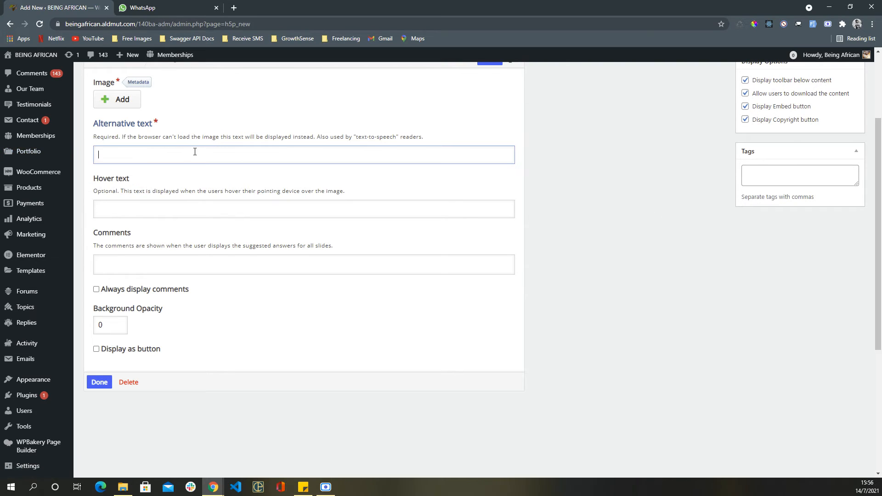
text(Brother of a girl)
key(BackSpace)
text(b)
Step: Upload the picture brother of a girl.jpg and insert the image on the second slide
click(110, 99)
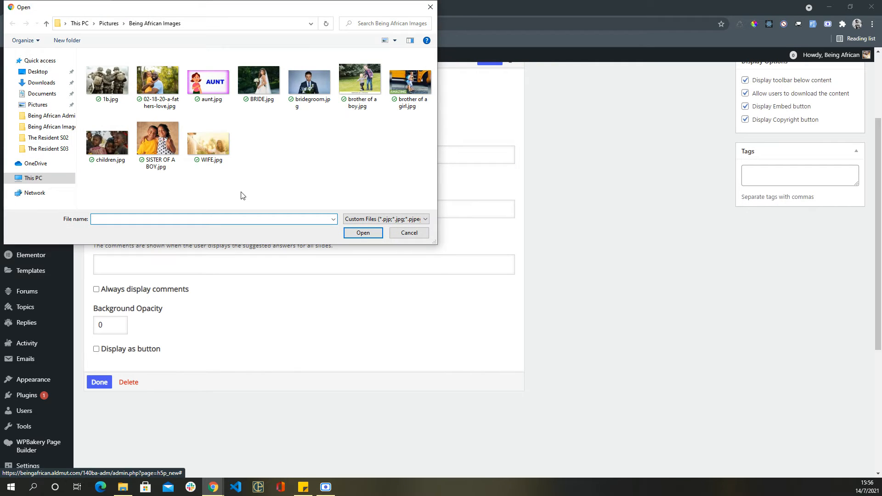
click(368, 78)
click(411, 81)
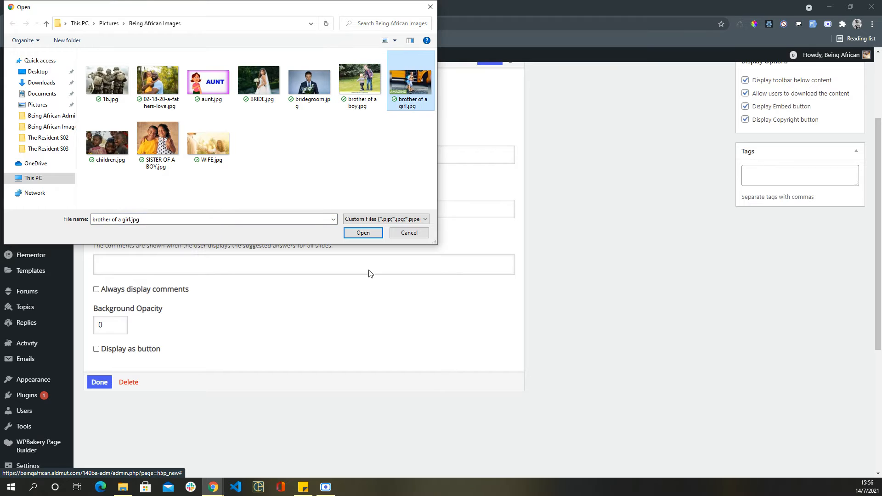
click(358, 234)
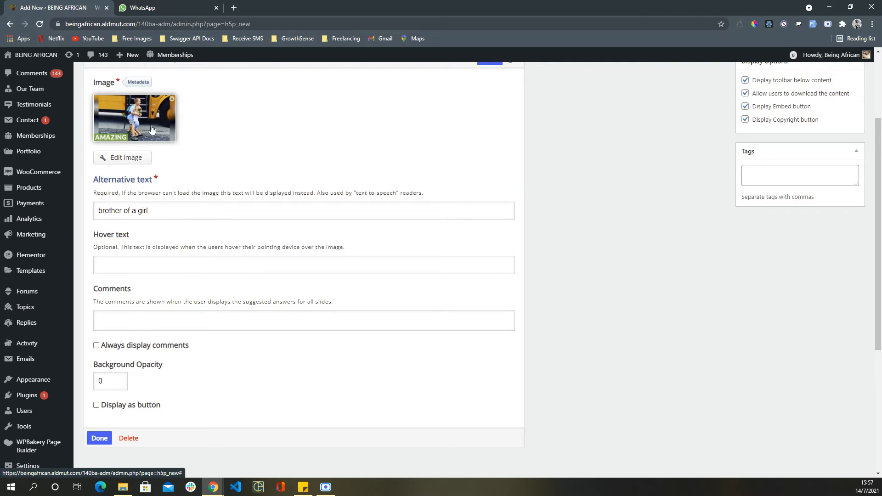
click(100, 439)
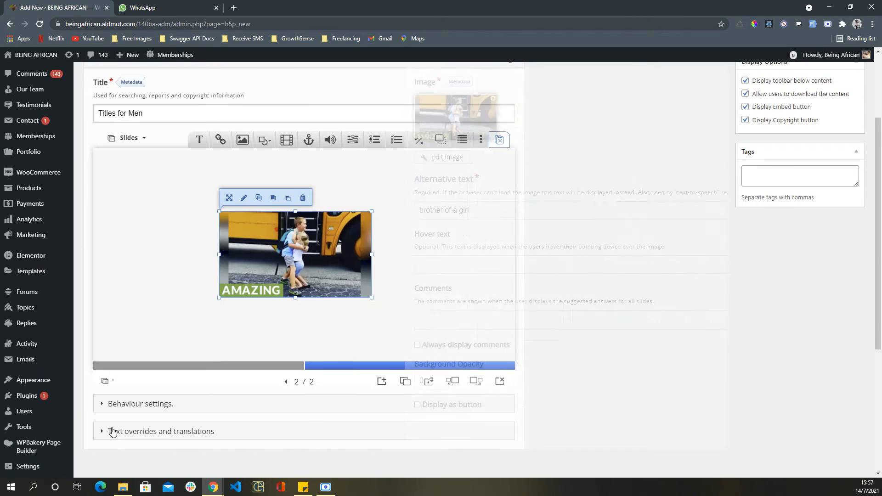
Step: Add a text element reading "Hanzvadzi" to the second slide
click(199, 140)
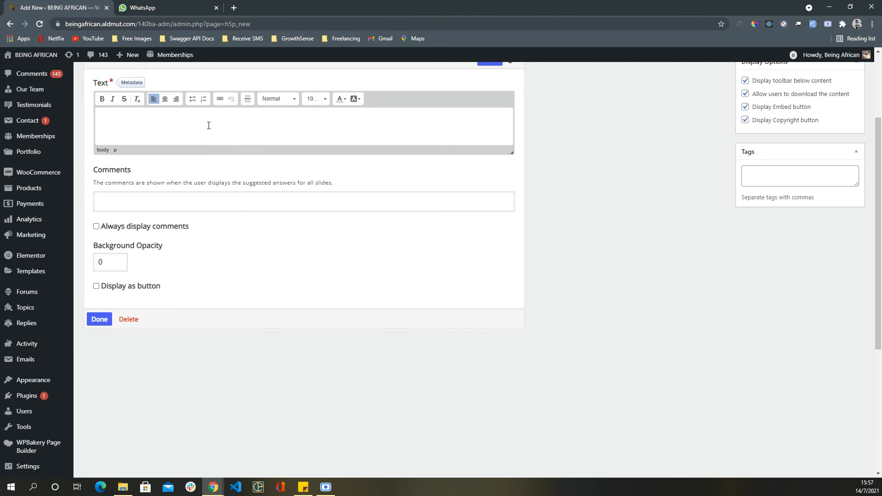
click(325, 99)
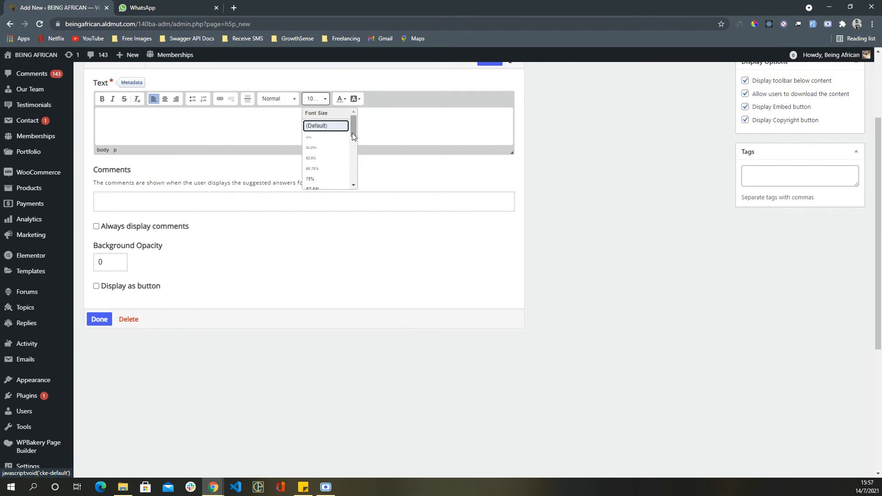
click(200, 138)
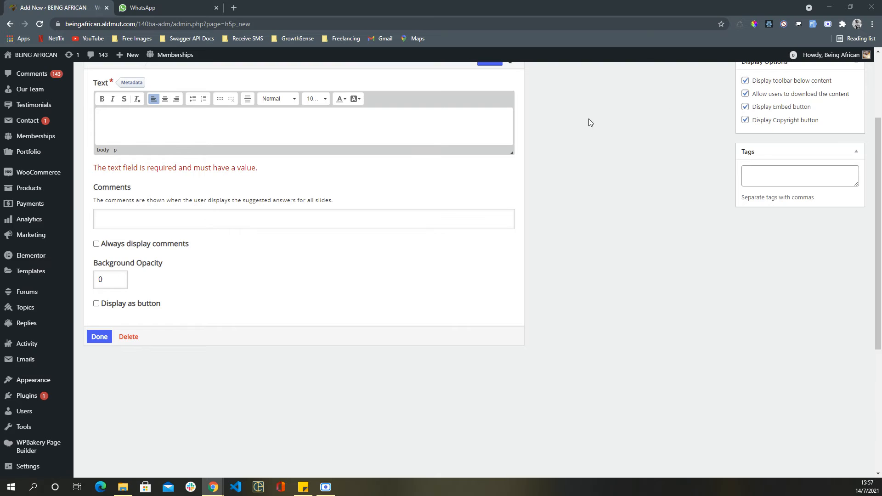
click(152, 123)
text(Hanzvadzi)
Step: Set the font size of "Hanzvadzi" to 137.5%
double_click(119, 126)
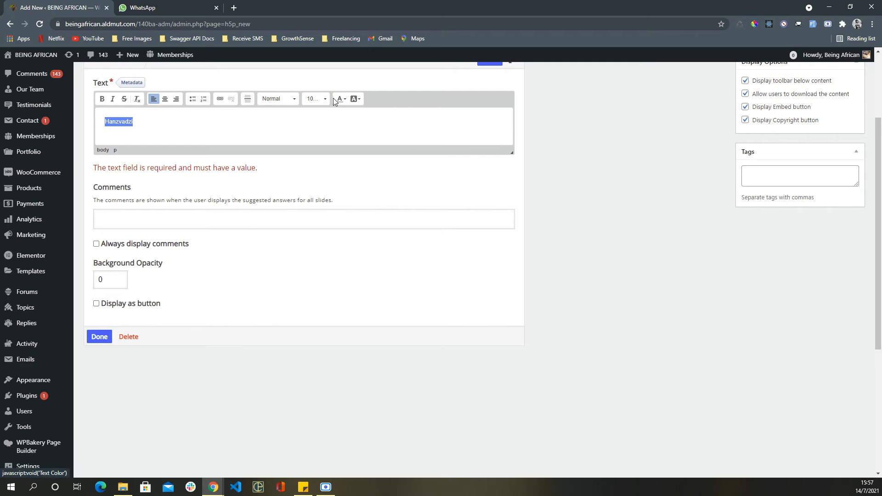
click(319, 100)
click(353, 156)
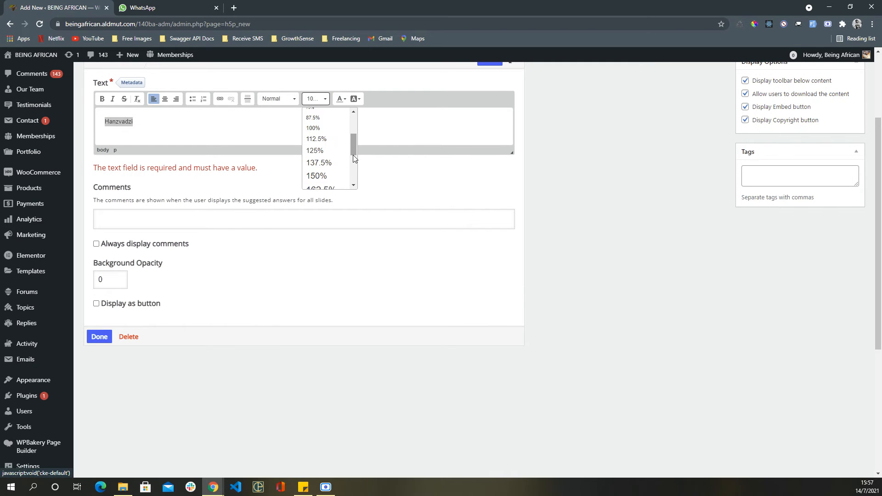
click(320, 164)
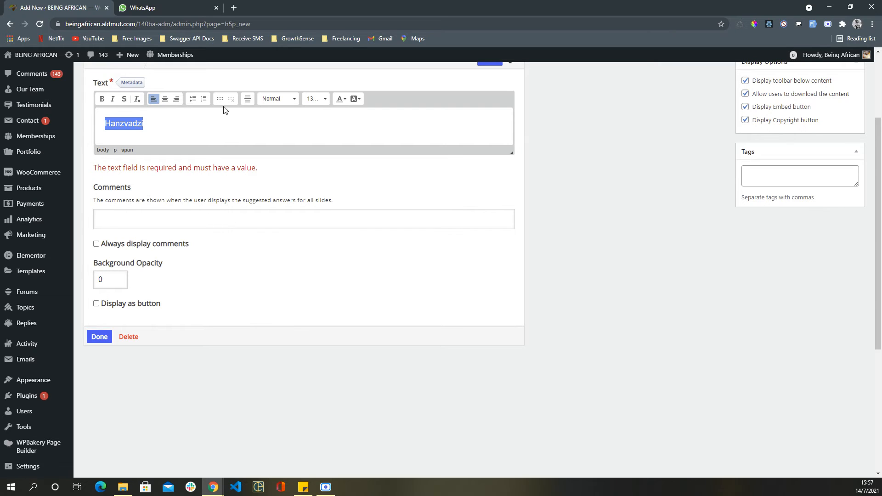
Step: Colour the word "Hanzvadzi" red and make it bold
click(341, 99)
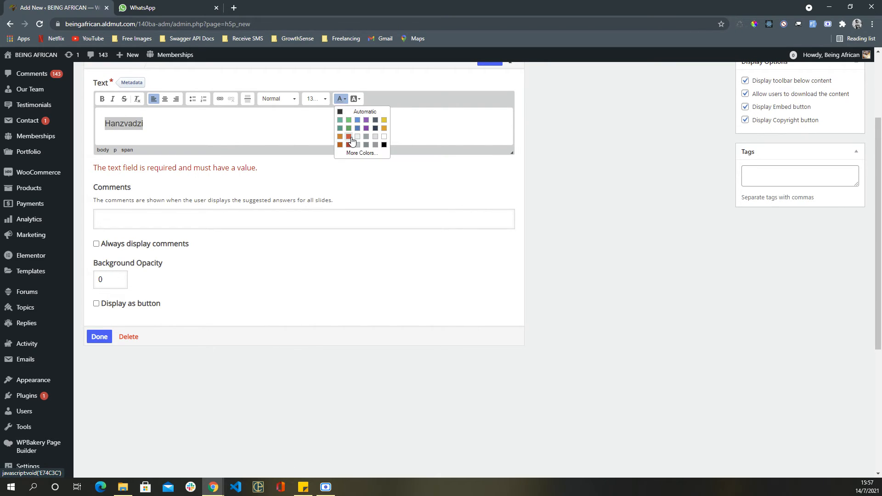
click(350, 137)
click(160, 124)
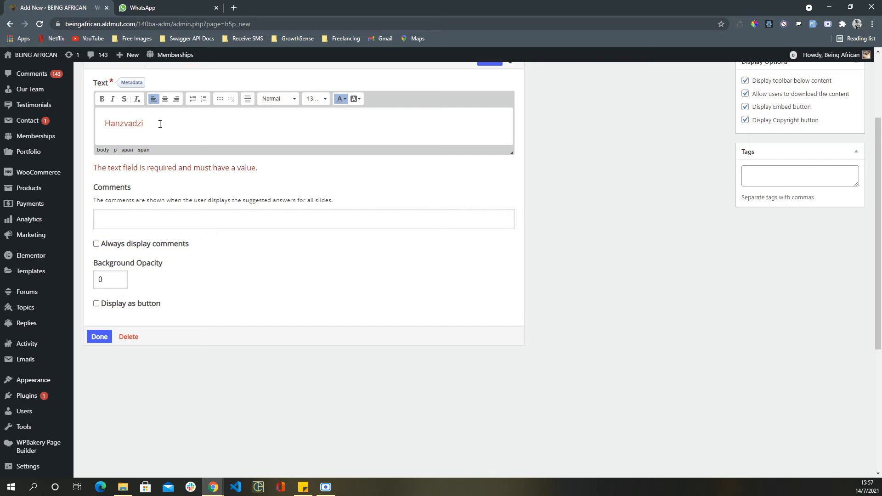
double_click(125, 126)
click(101, 98)
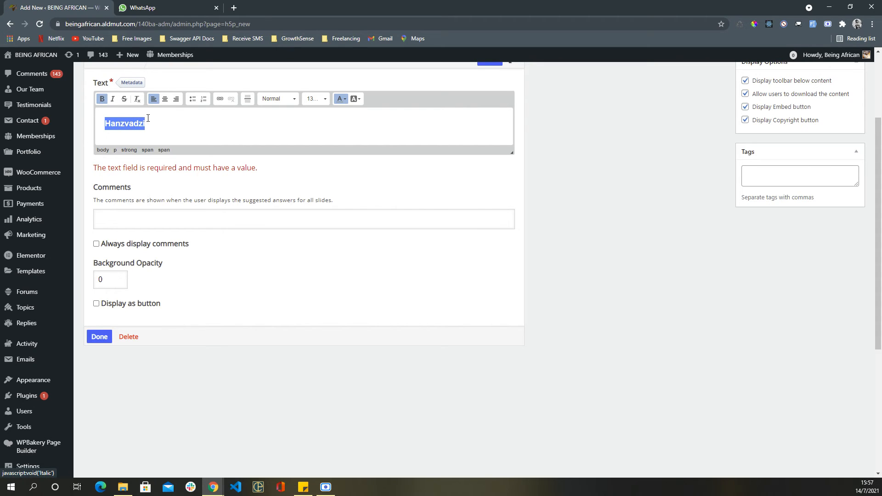
click(172, 125)
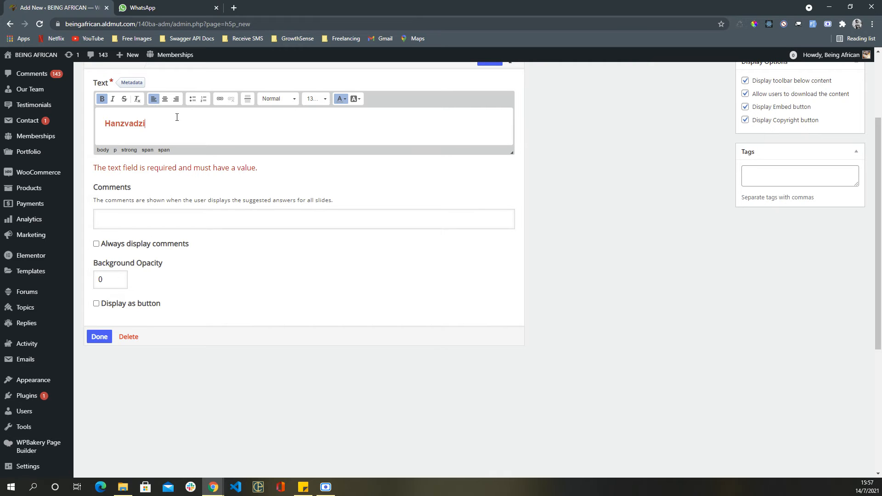
Step: Finish the "Hanzvadzi" text element, shrink its box to fit the word and place it above the image
click(100, 336)
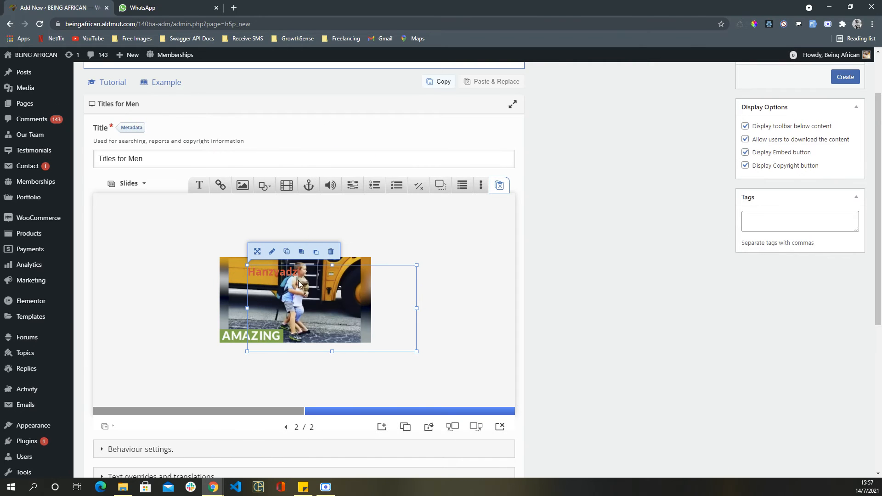
drag(417, 351, 298, 236)
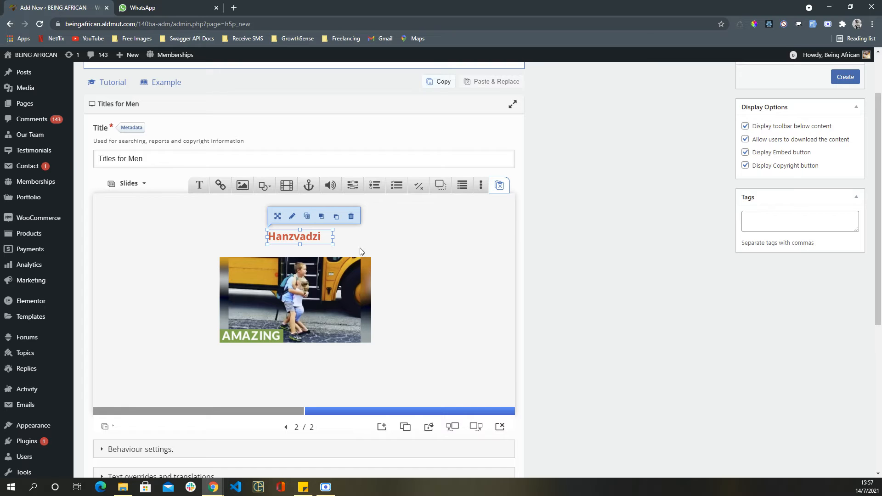
click(198, 185)
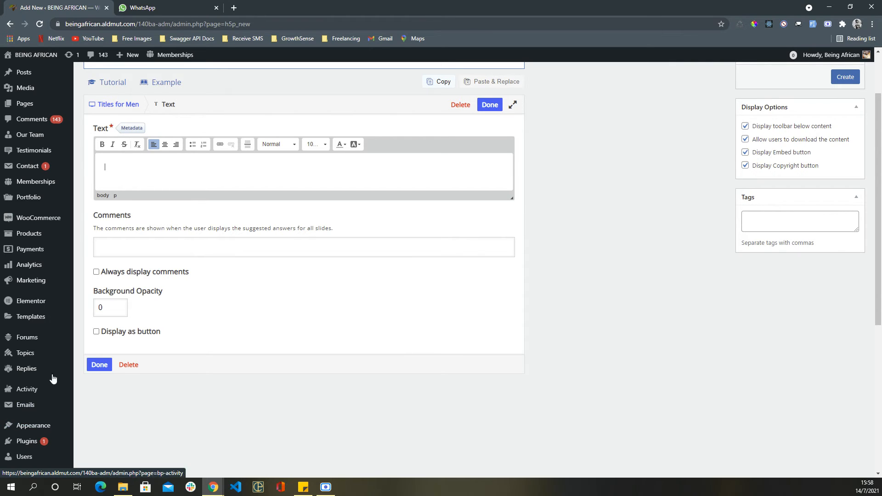
click(99, 365)
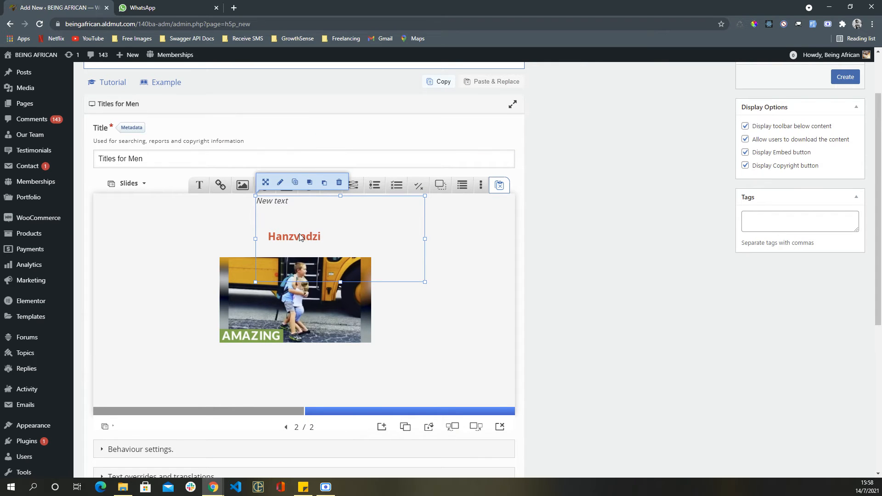
drag(299, 236, 303, 248)
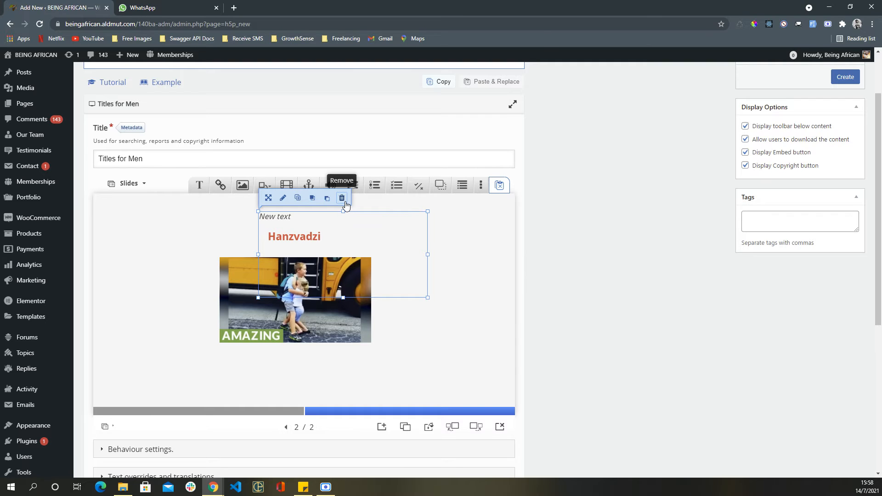
click(341, 197)
click(484, 75)
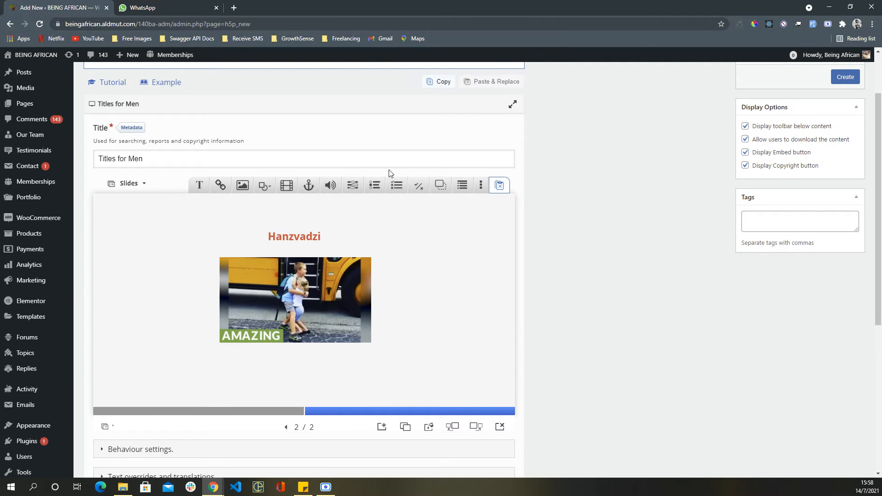
Step: Move the "Hanzvadzi" caption to the space centred below the image on the second slide
click(297, 240)
drag(303, 237, 292, 369)
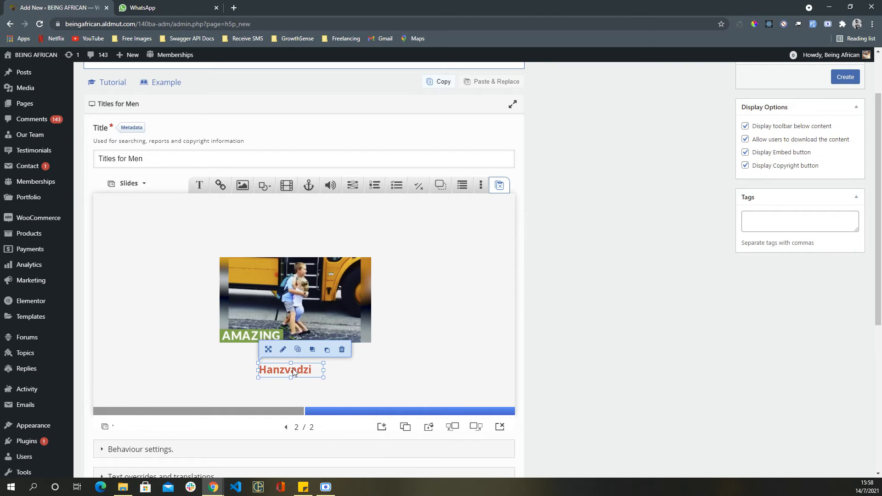
Step: Add another text element to the second slide reading "Brother of a girl" and make the text bold
click(201, 185)
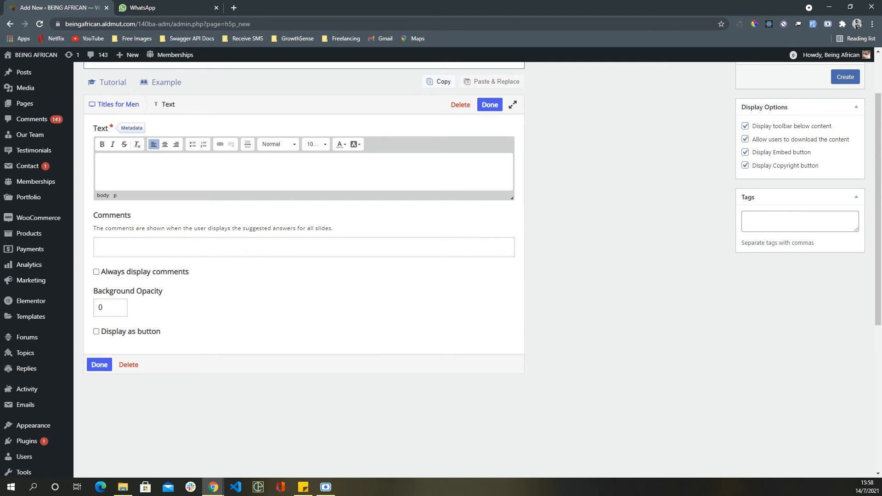
key(alt+Tab)
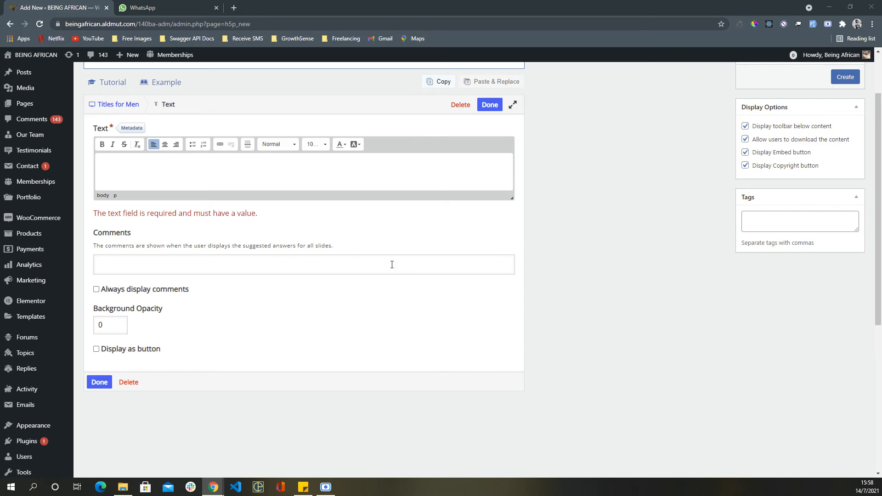
click(132, 162)
text(Brother of a girl)
drag(155, 167, 102, 167)
click(102, 144)
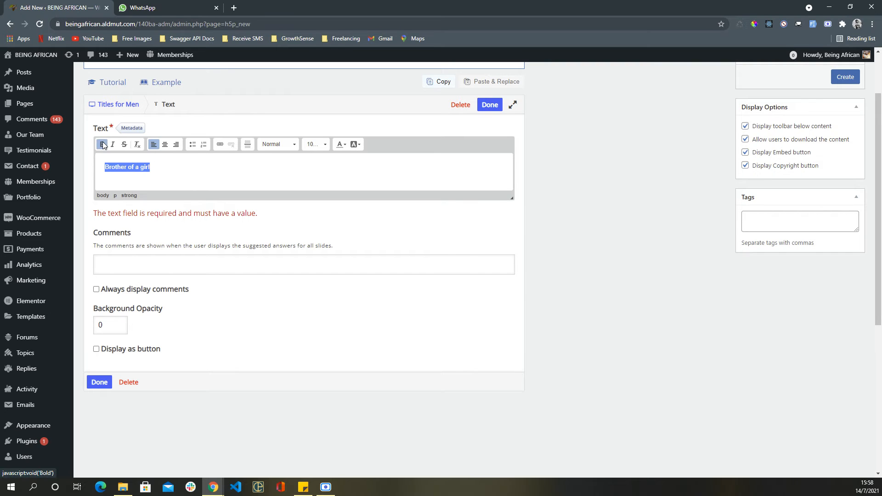
Step: Colour "Brother of a girl" green and set its paragraph format to Heading 2
click(347, 144)
click(349, 171)
click(273, 145)
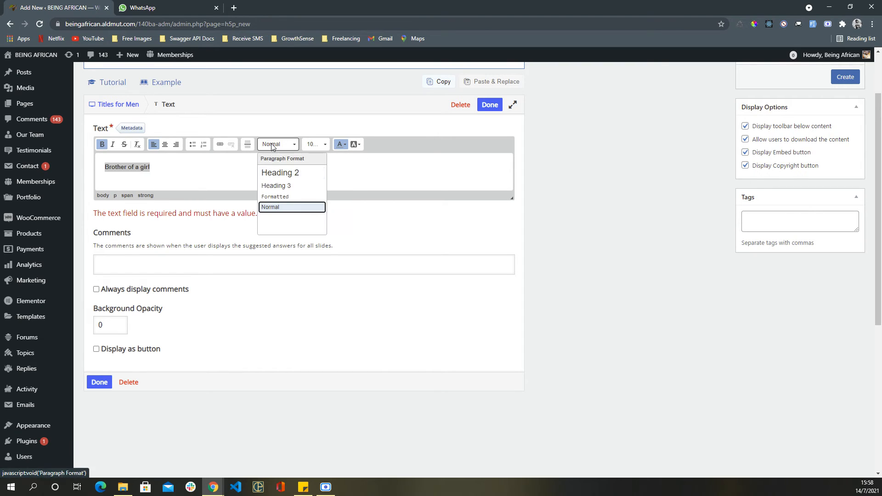
click(276, 173)
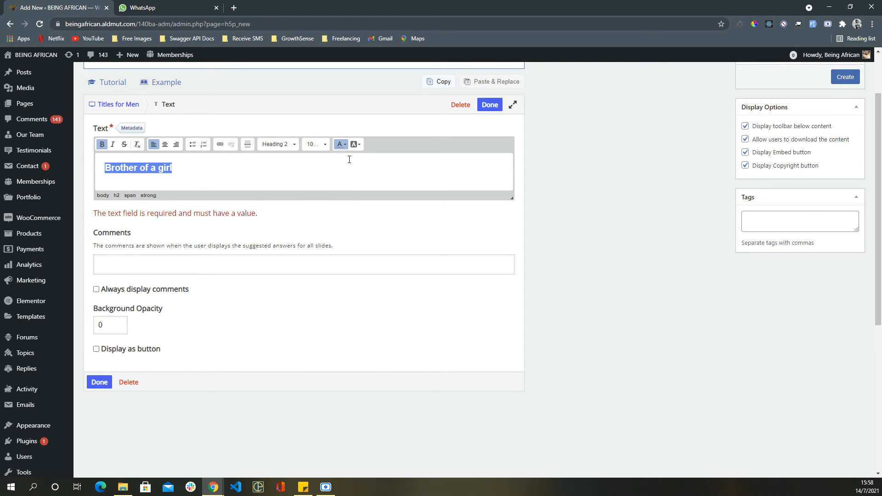
click(250, 174)
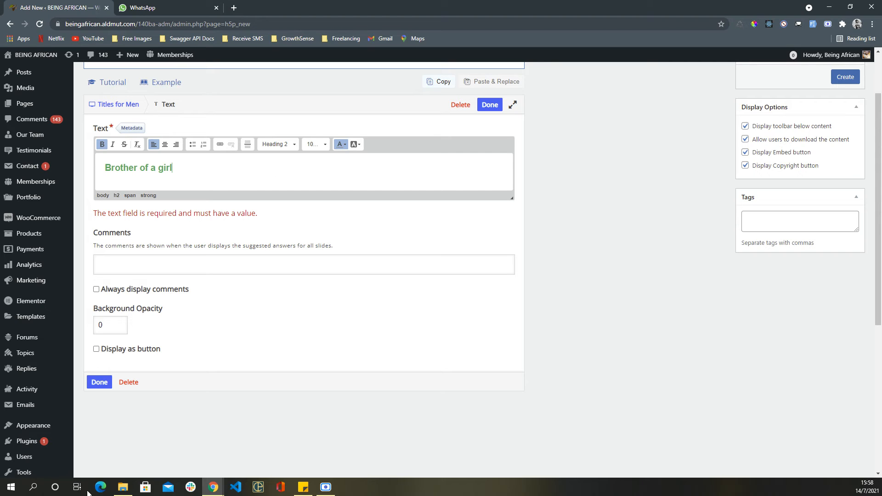
Step: Finish the "Brother of a girl" text element, shrink its box to fit the words and centre it above the image
click(100, 384)
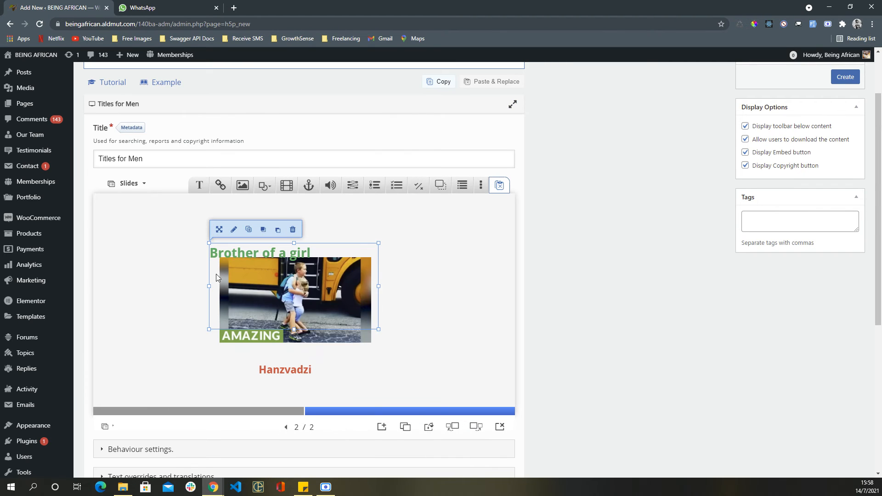
drag(258, 252, 279, 225)
drag(401, 302, 342, 239)
drag(281, 229, 290, 231)
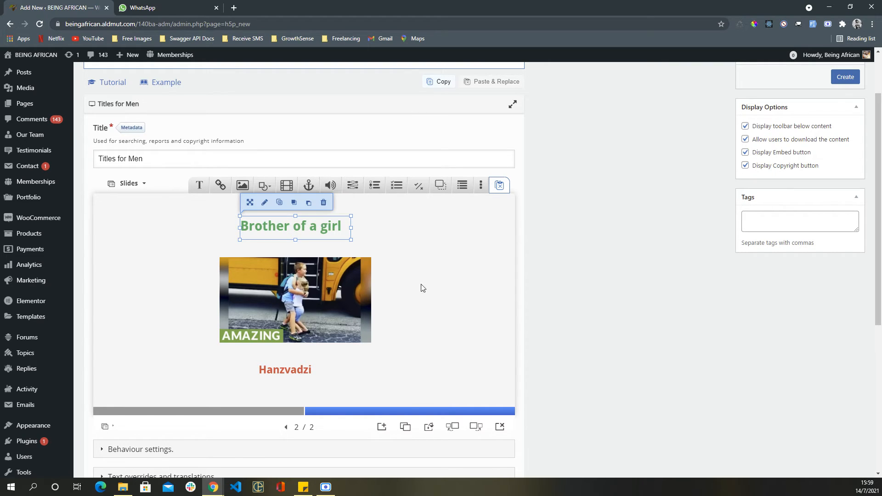
click(450, 335)
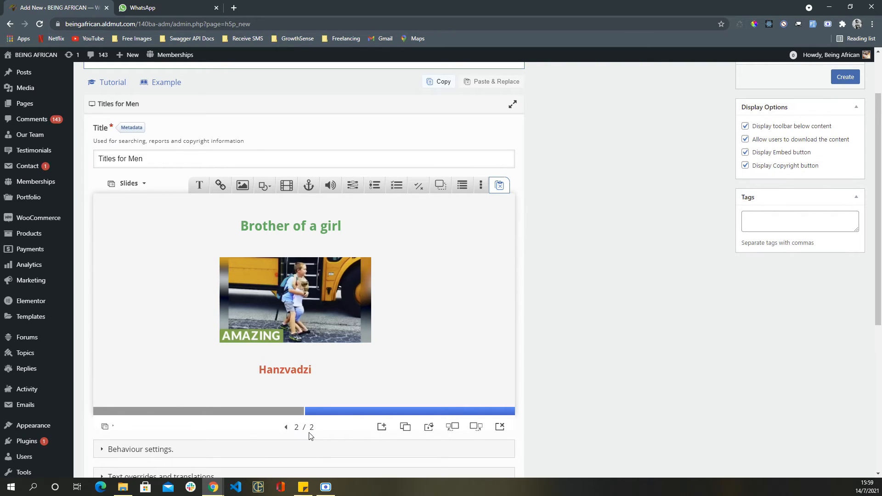
Step: Add a third slide and create a text element on it reading "Elder brother of a boy"
click(381, 427)
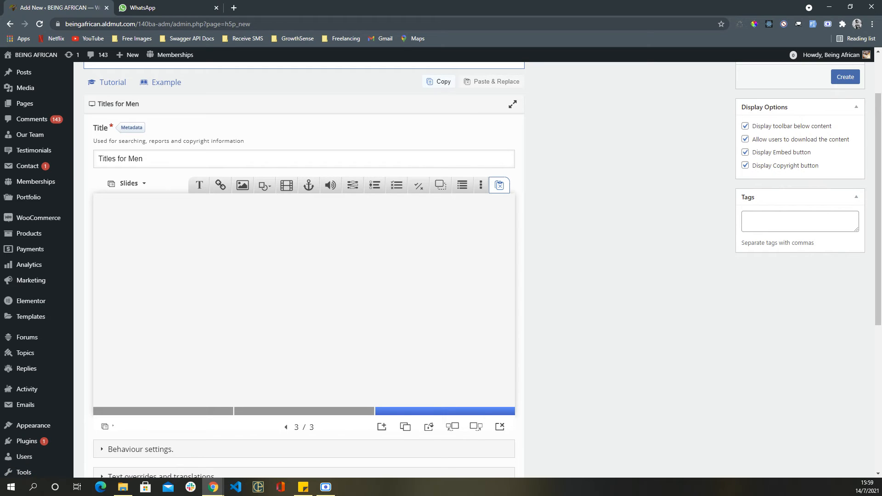
key(alt+Tab)
click(199, 184)
click(196, 184)
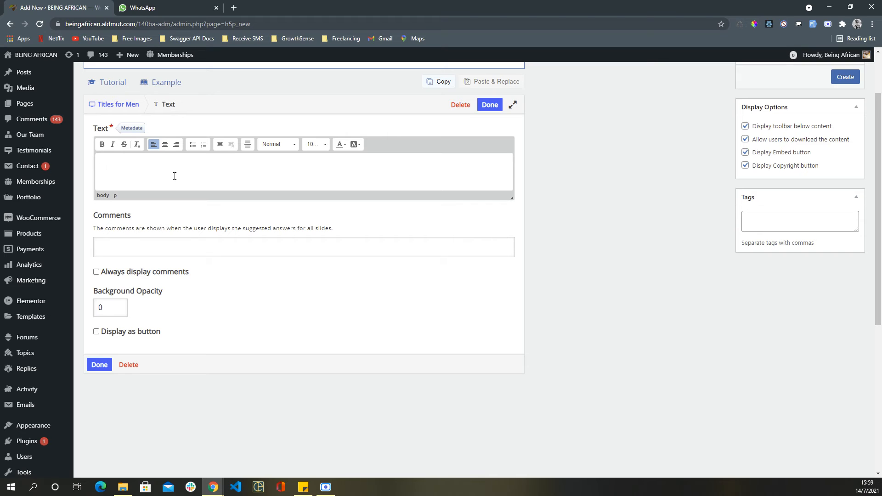
text(Elder brother of a boy)
Step: Format "Elder brother of a boy" as bold Heading 2 text in red
click(102, 146)
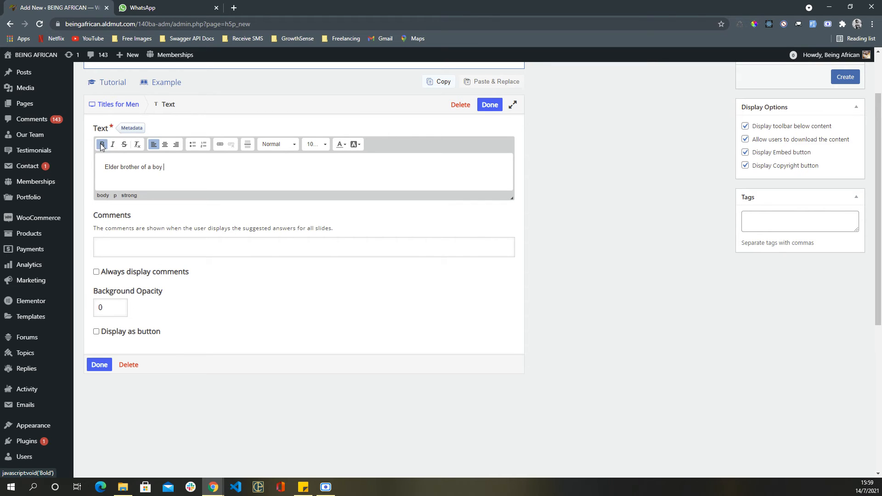
key(ctrl+a)
click(102, 144)
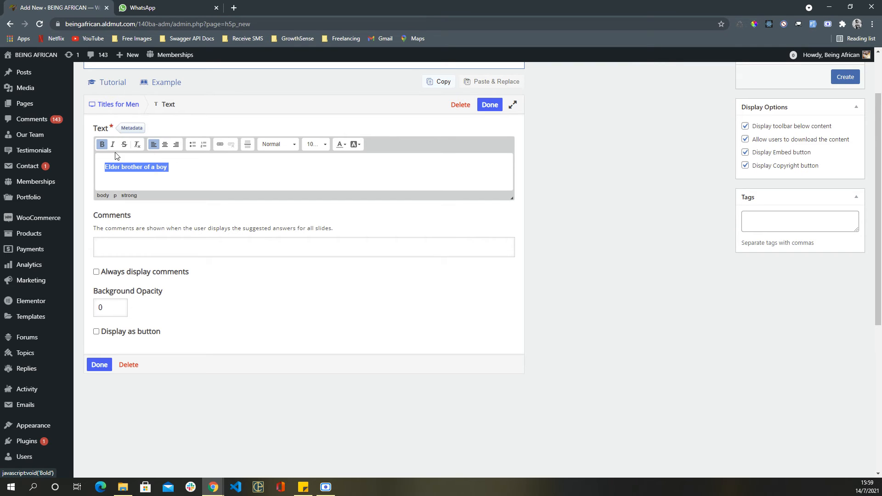
click(294, 144)
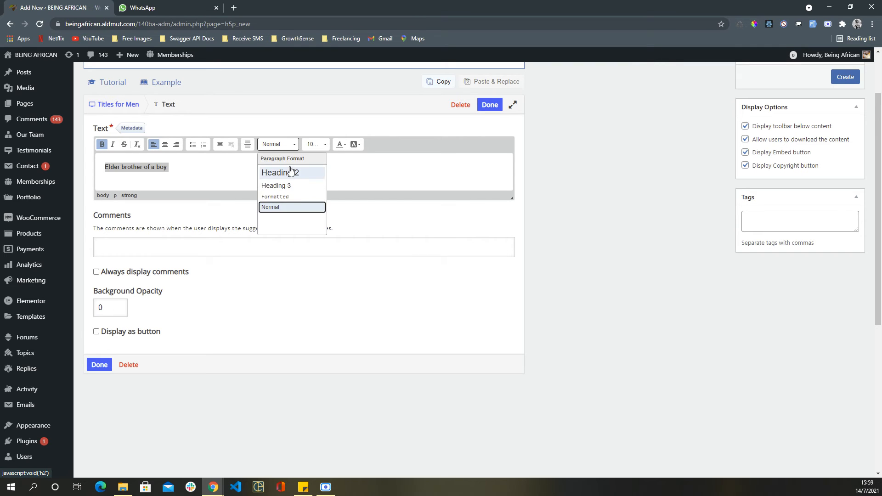
click(290, 172)
click(323, 144)
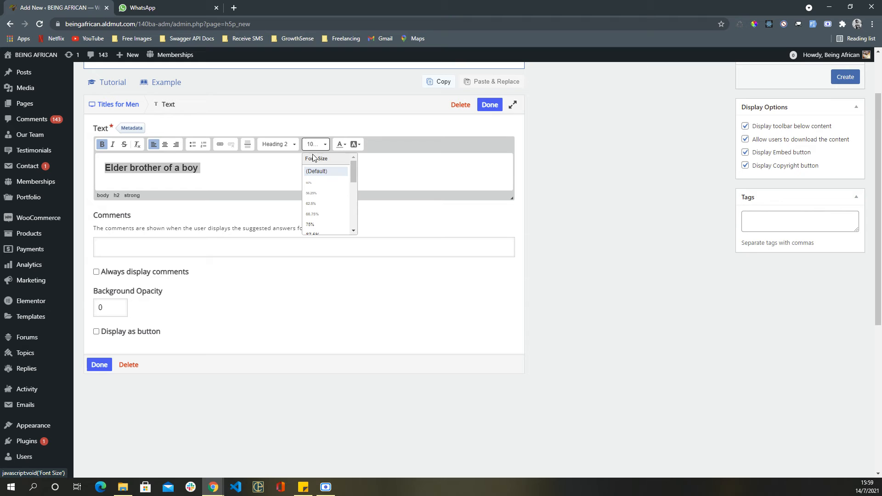
click(343, 145)
click(353, 188)
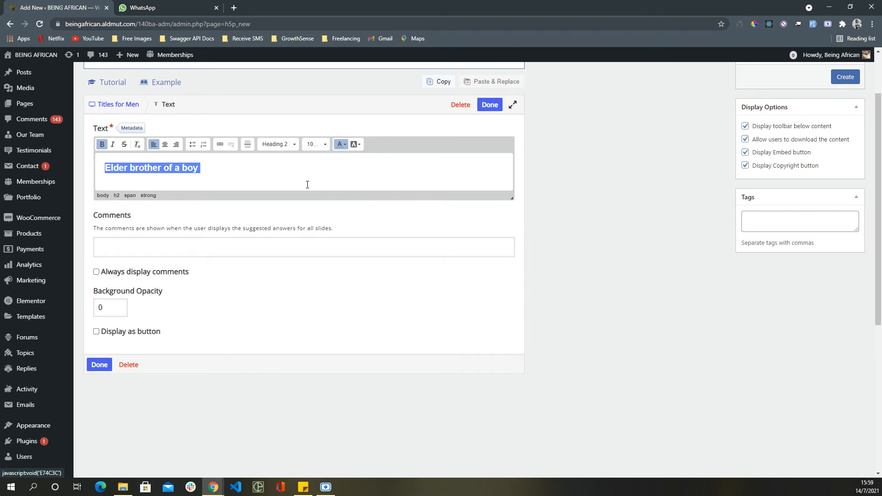
Step: Finish the "Elder brother of a boy" text element, shrink its box to fit and move it toward the slide's upper edge
click(99, 364)
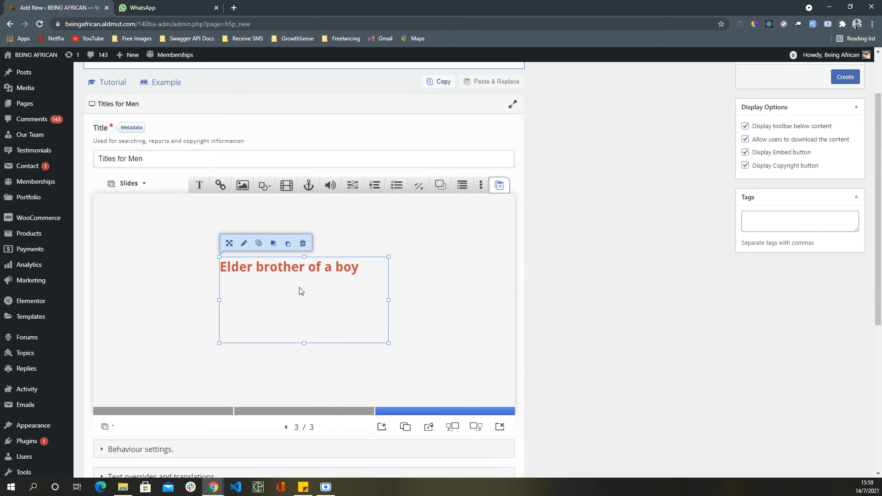
drag(389, 343, 362, 281)
drag(298, 267, 319, 236)
Step: Add an image element to the third slide using "brother of a boy.jpg" with the alternative text "brother"
click(241, 187)
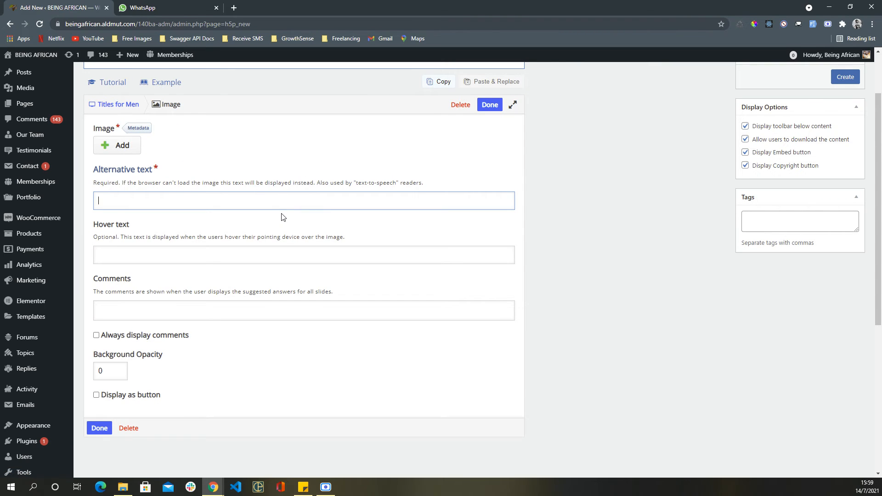
click(131, 146)
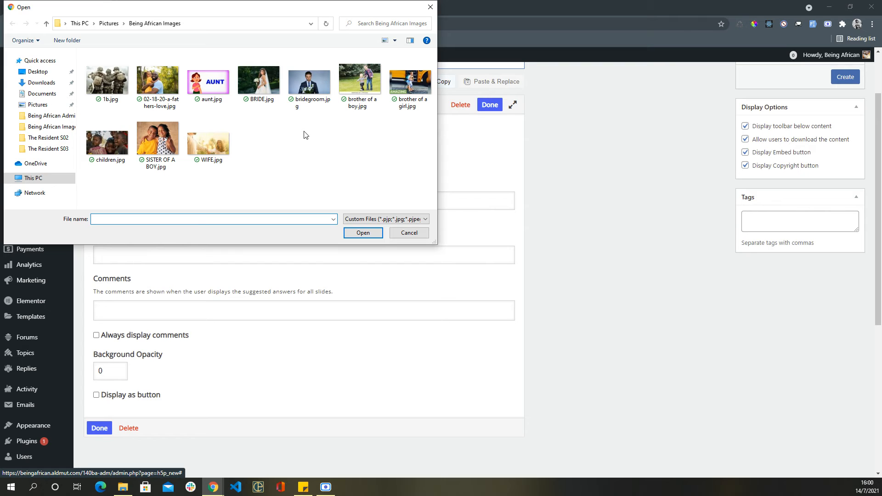
click(357, 80)
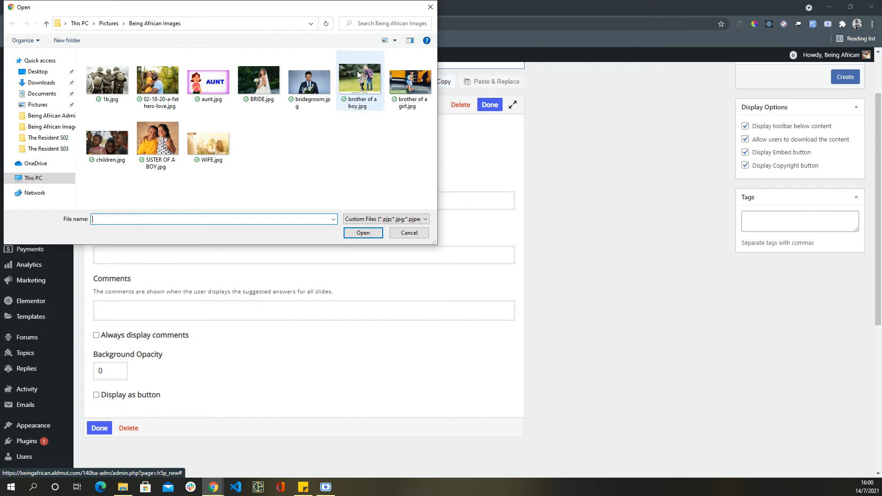
click(367, 233)
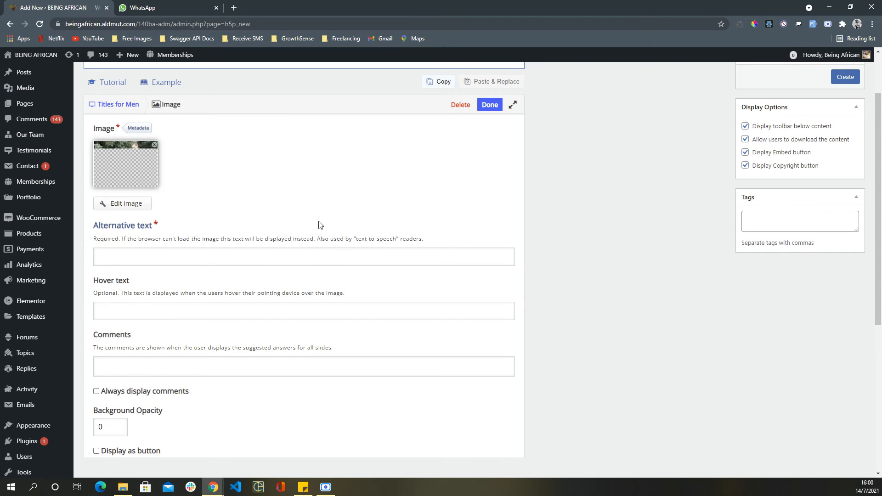
click(152, 257)
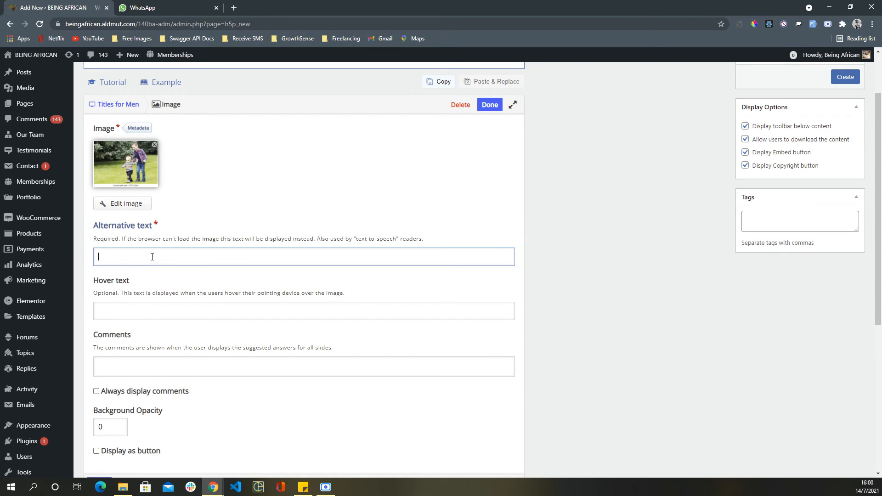
text(brother)
scroll(194, 320, down, 6)
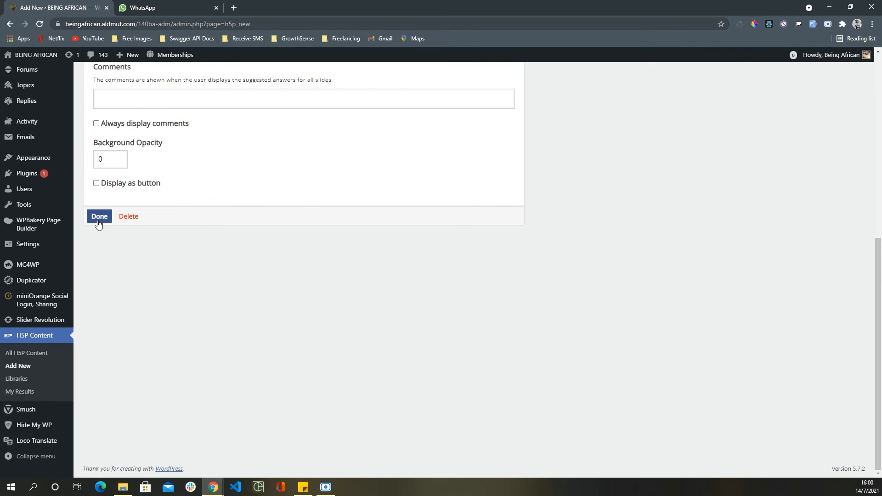
click(99, 216)
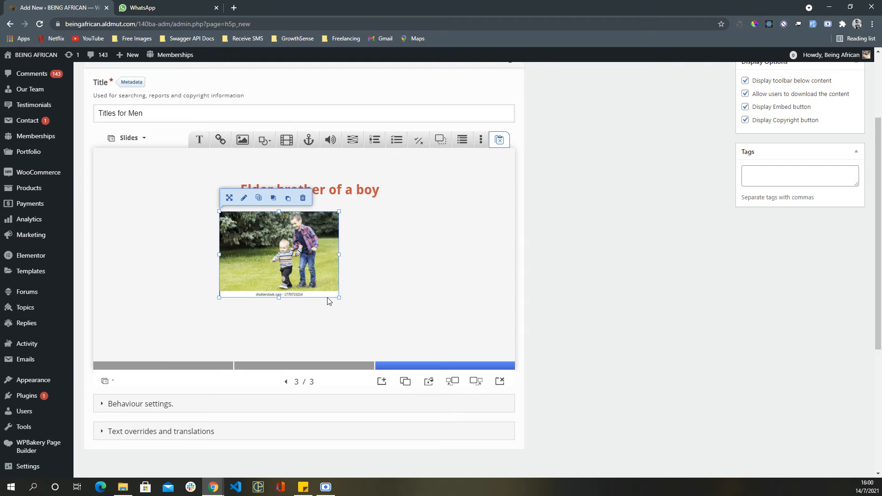
Step: Enlarge the brothers image to about 340 × 244 and centre it below the "Elder brother of a boy" heading
drag(339, 298, 375, 304)
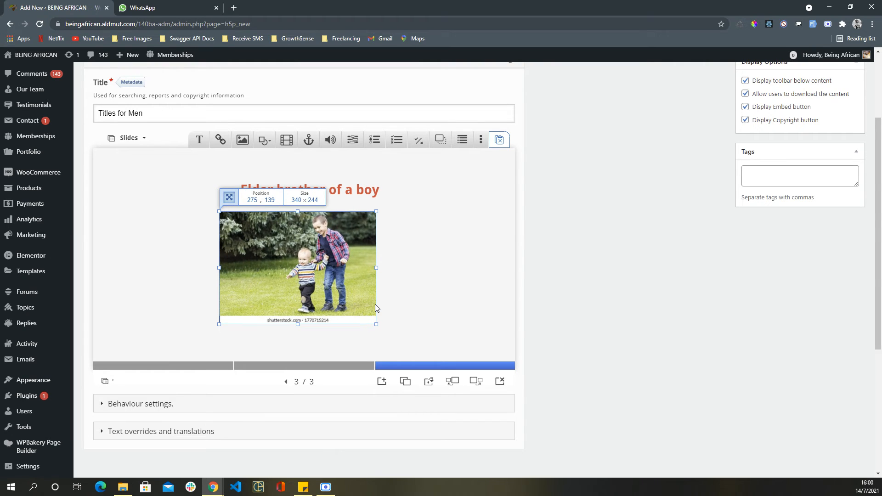
drag(310, 283, 322, 274)
click(436, 253)
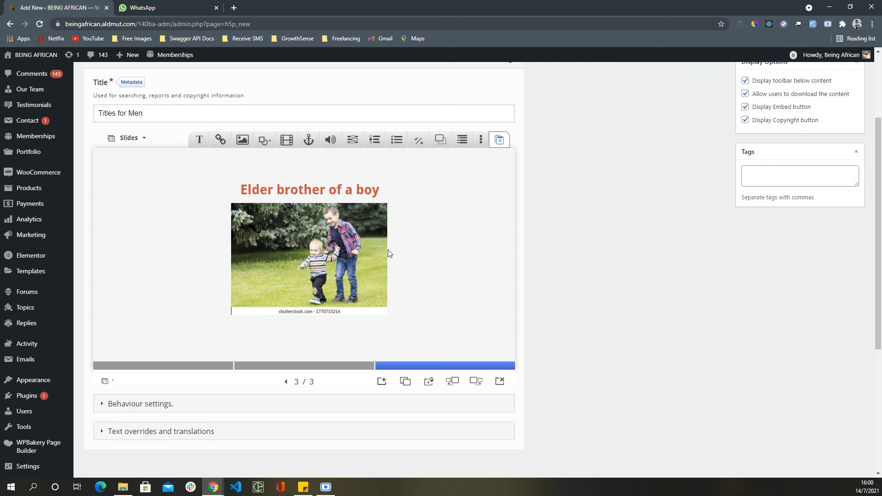
Step: Create a second text element on the third slide reading "Mukoma"
drag(199, 139, 269, 204)
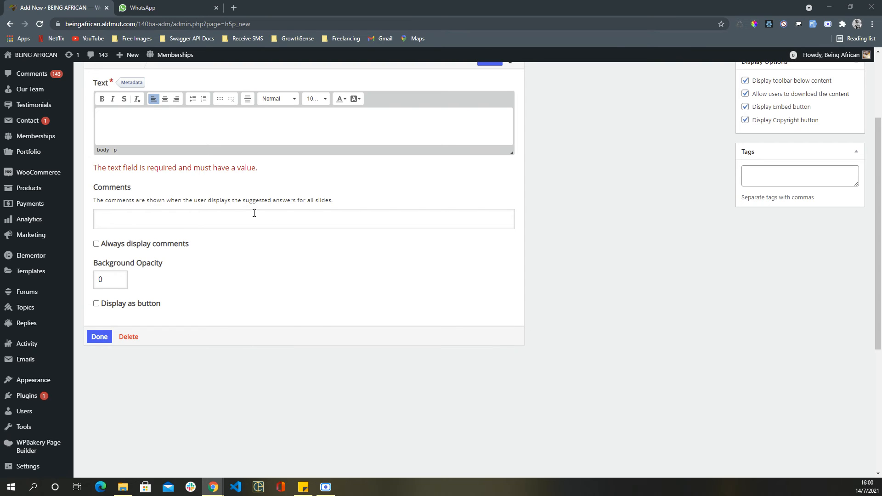
click(175, 126)
text(Mukoma)
Step: Format "Mukoma" as bold green text at 137.5% font size
double_click(111, 121)
click(102, 99)
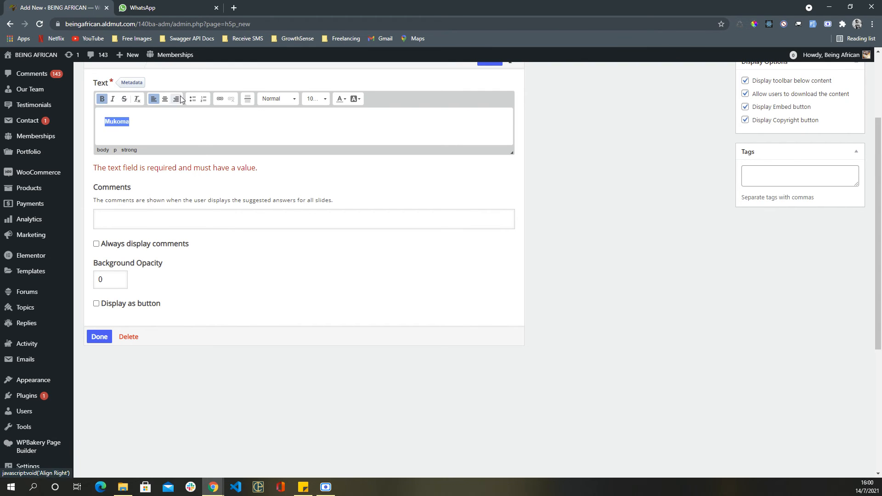
click(319, 99)
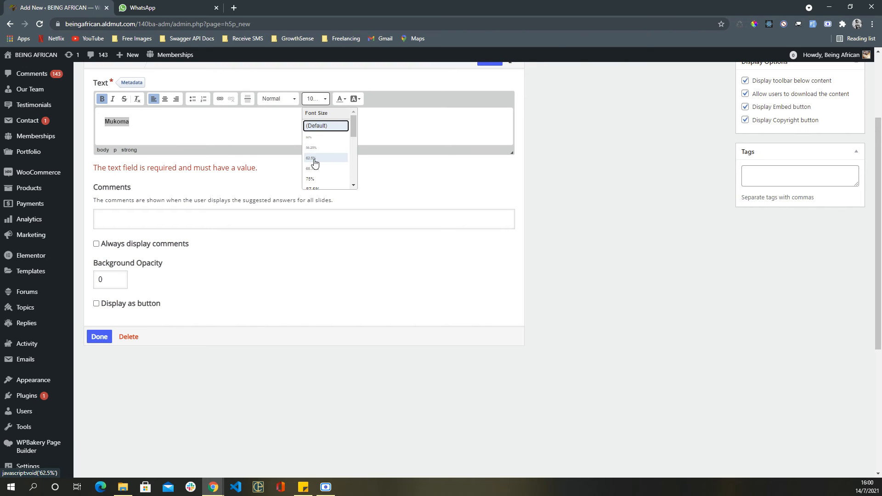
scroll(354, 161, down, 3)
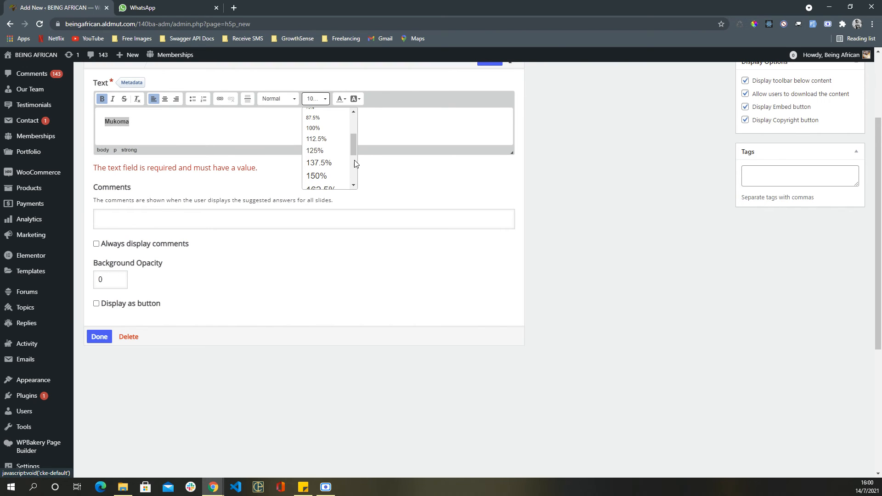
click(317, 165)
click(343, 100)
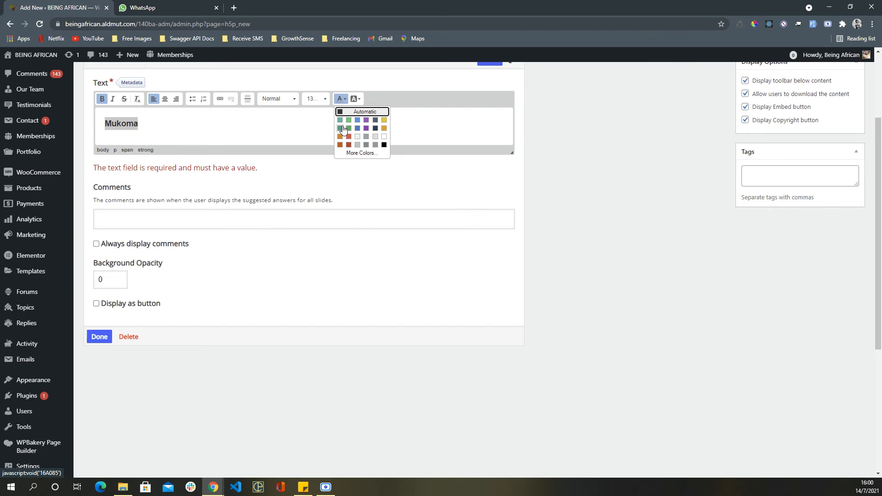
click(343, 124)
Step: Finish the "Mukoma" text element, shrink its box and place it below the image
click(99, 337)
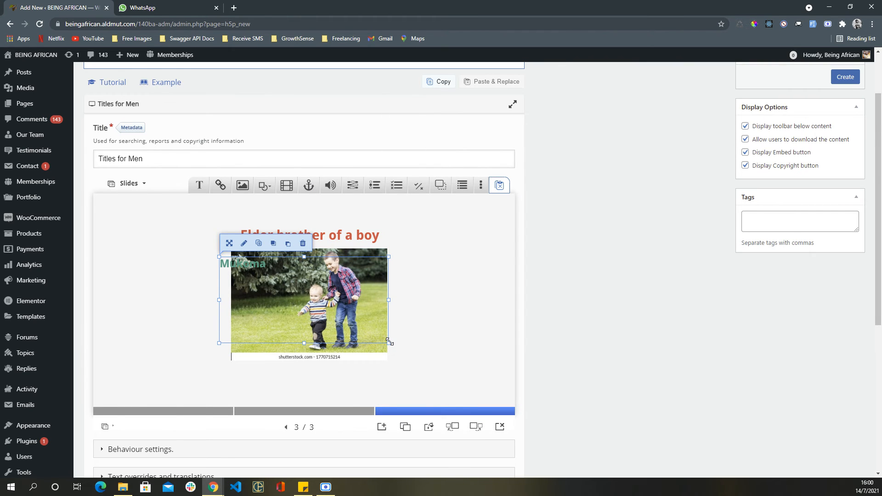
drag(387, 343, 301, 382)
click(411, 309)
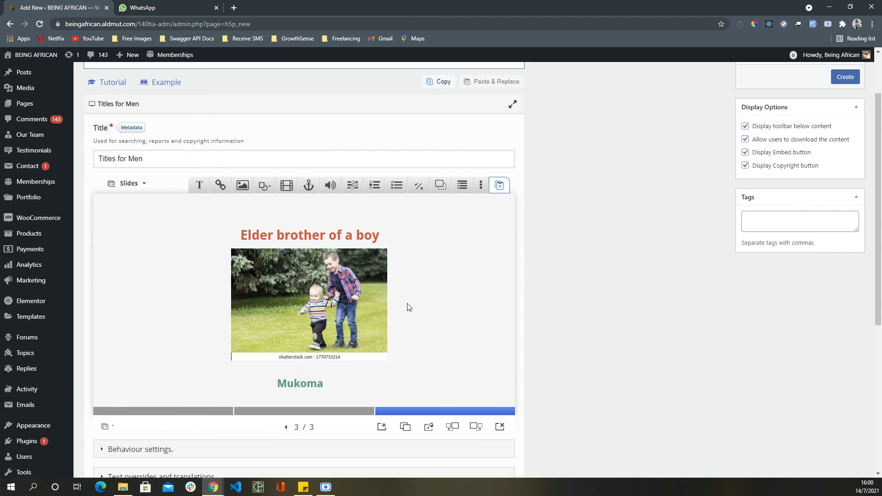
Step: Shift the "Elder brother of a boy" heading and the image slightly upward on the slide
click(321, 241)
drag(321, 242, 326, 232)
click(325, 299)
drag(325, 299, 329, 287)
Step: Shrink the image slightly, leave a gap between it and the heading, and move "Mukoma" up closer beneath it
drag(313, 352, 320, 338)
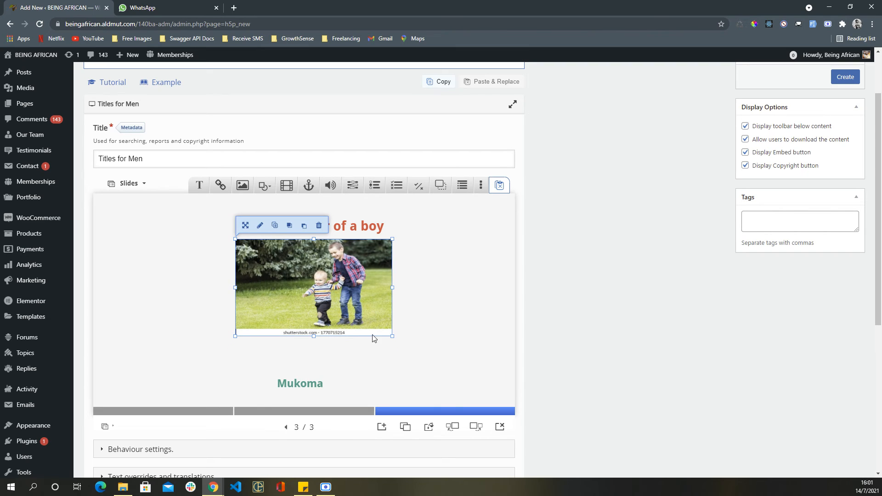
drag(392, 336, 378, 333)
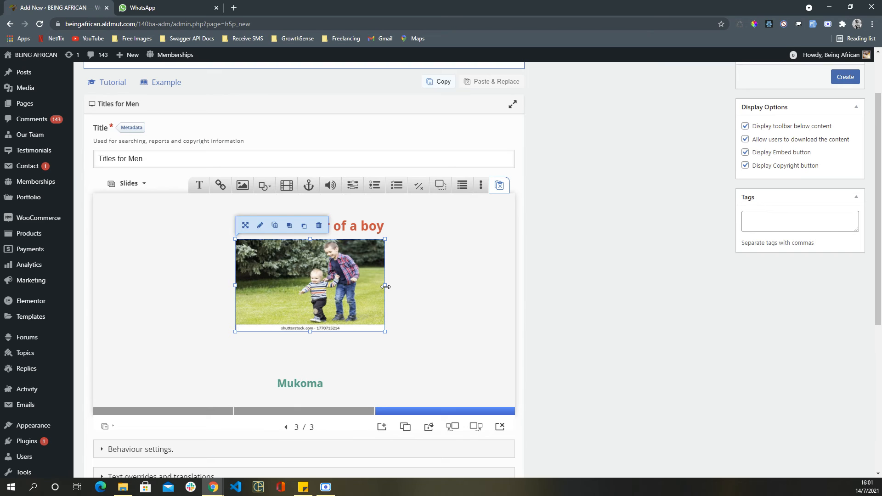
drag(385, 286, 380, 288)
drag(318, 303, 323, 313)
drag(309, 382, 307, 362)
click(410, 346)
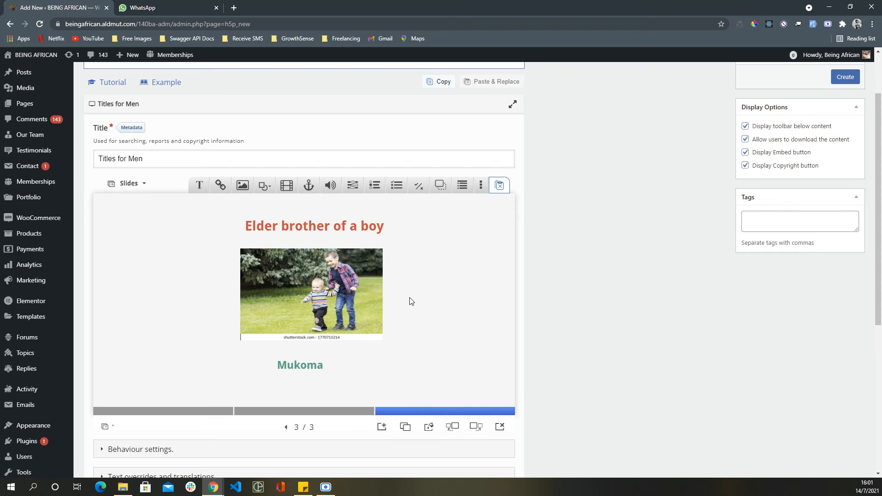
click(351, 315)
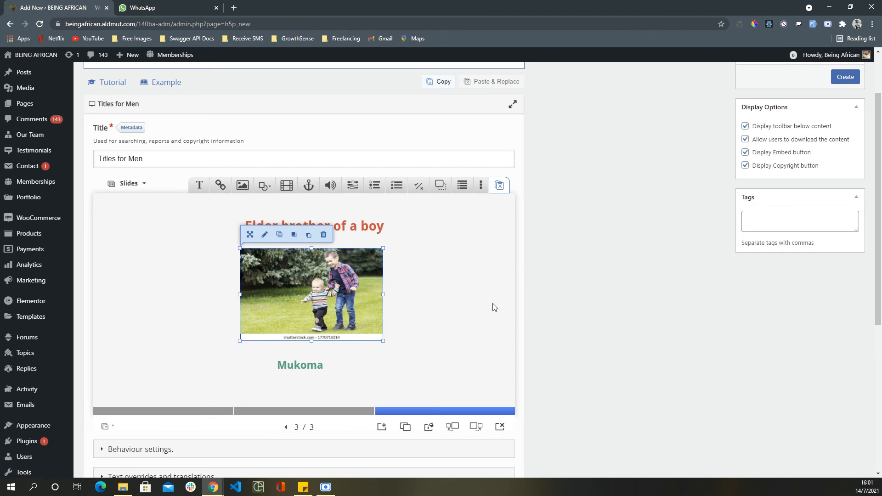
click(436, 328)
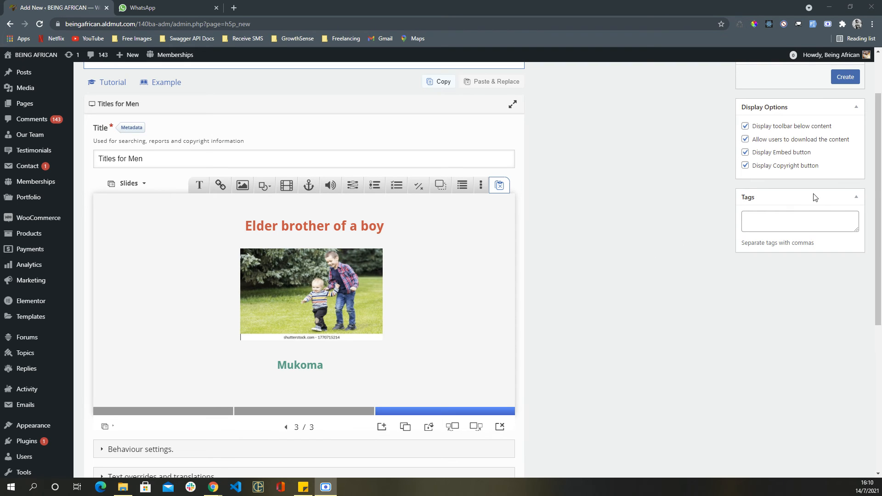
Step: Create the "Titles for Men" Course Presentation so it is saved as H5P content
click(881, 190)
drag(878, 190, 879, 152)
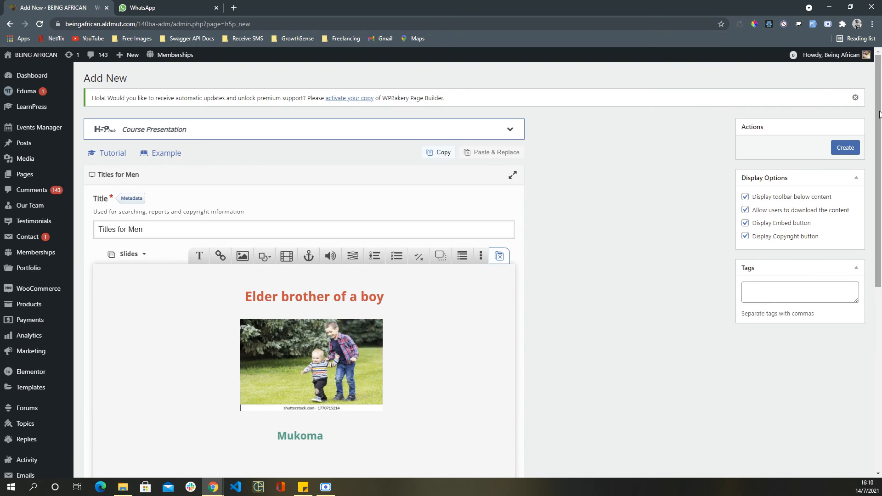
click(846, 148)
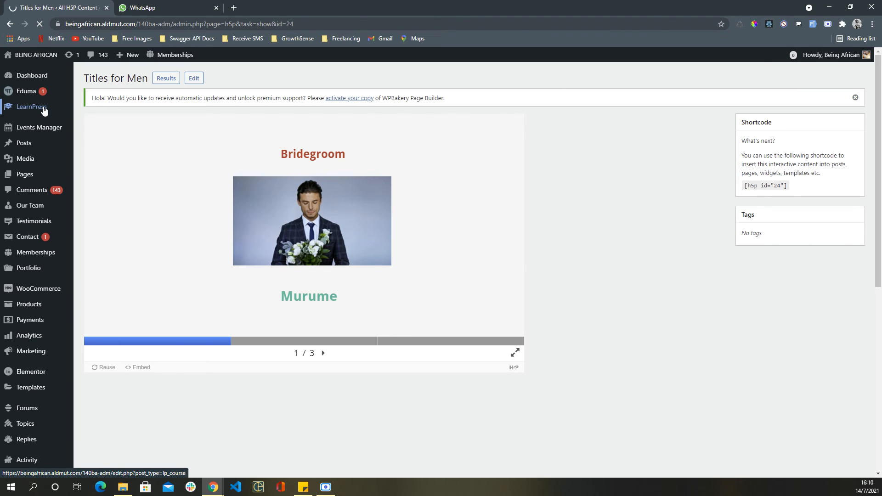
Step: Start a new H5P item in LearnPress titled "Titles for Men"
click(45, 109)
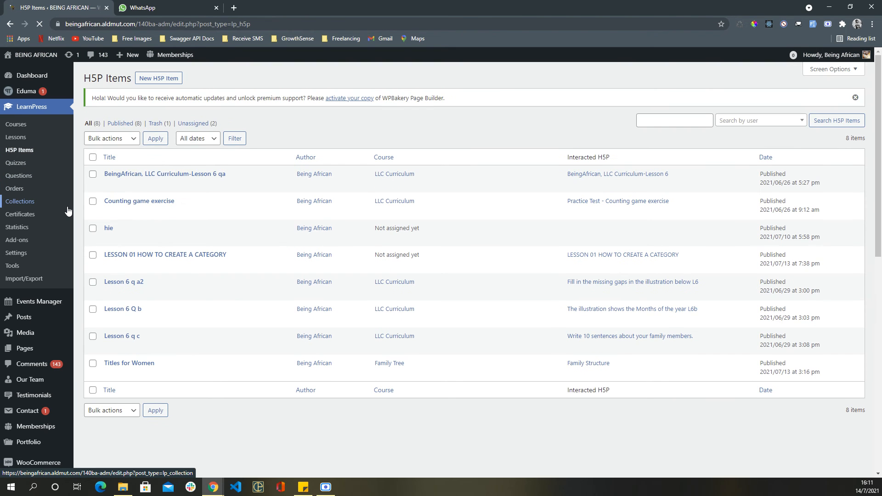
click(167, 83)
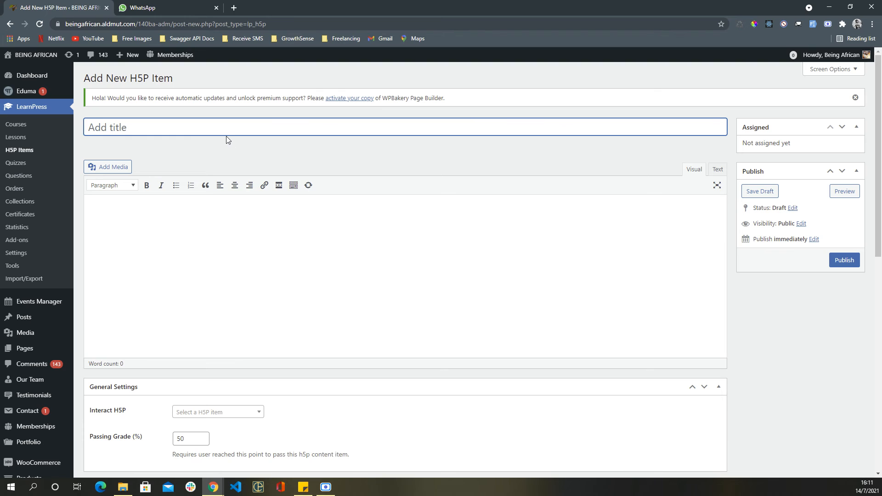
text(Titles for Men)
Step: Link the new item to the "Titles for Men" H5P content and publish it
click(186, 412)
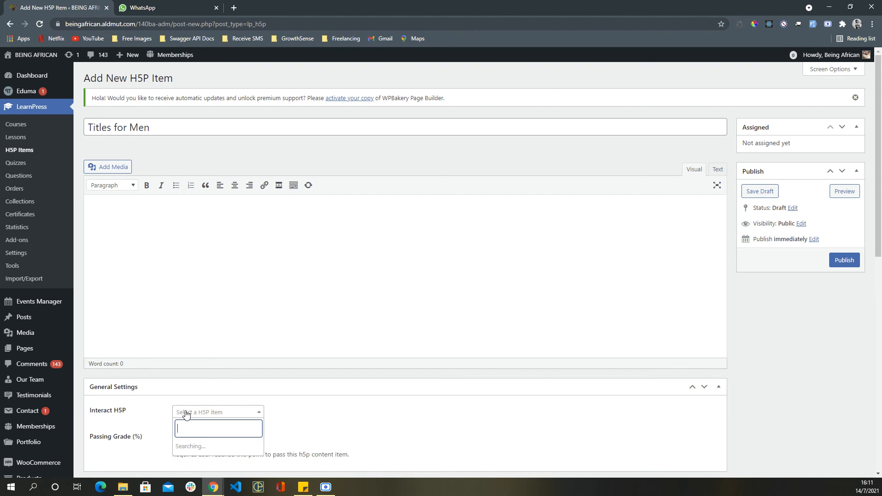
scroll(186, 413, down, 3)
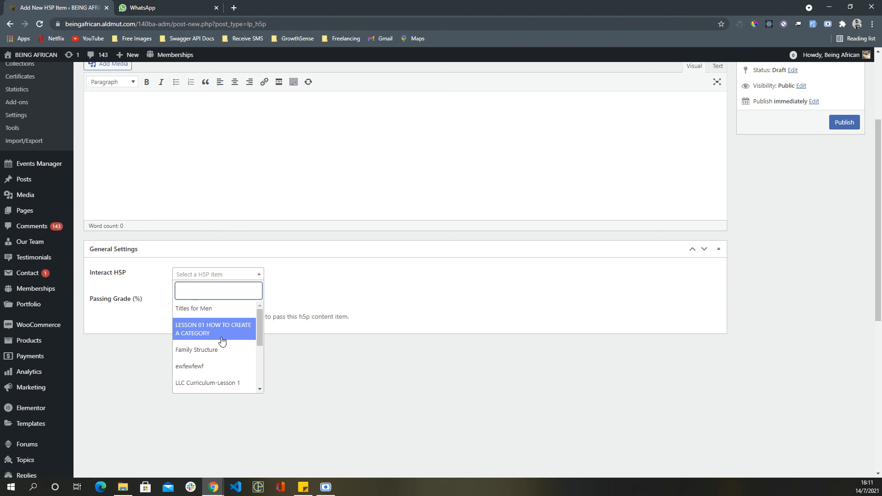
click(203, 310)
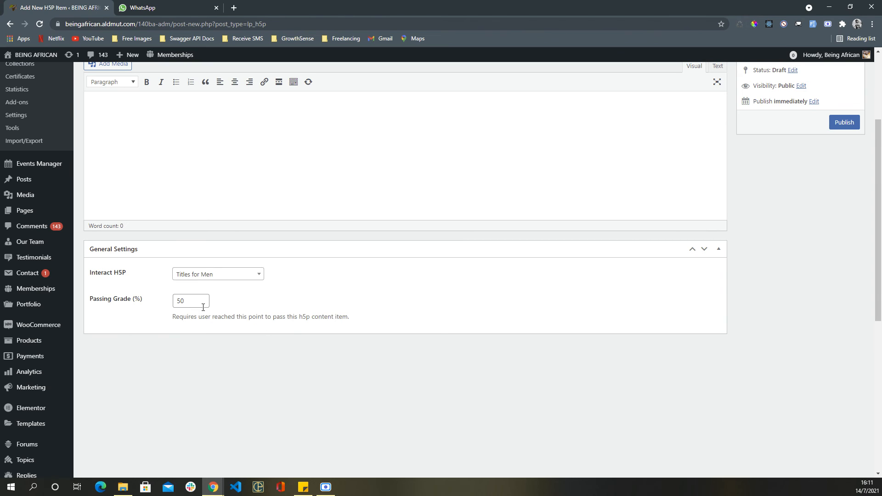
scroll(269, 308, up, 2)
scroll(270, 308, up, 1)
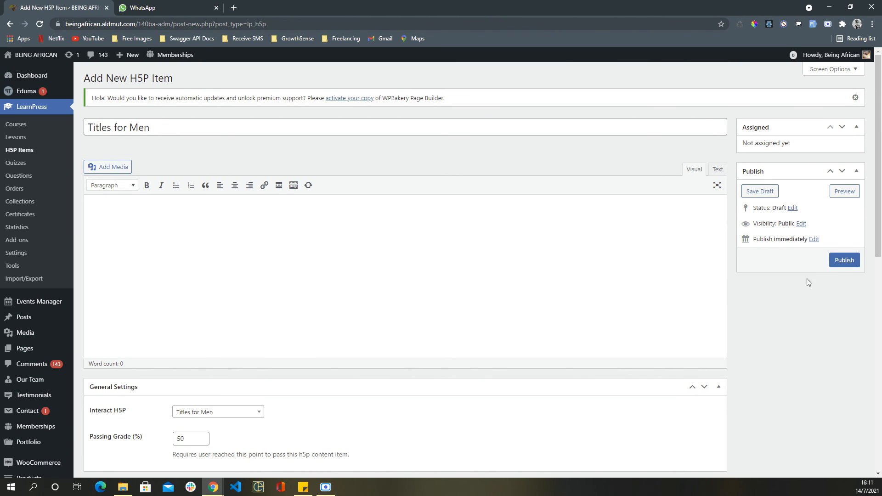
click(849, 265)
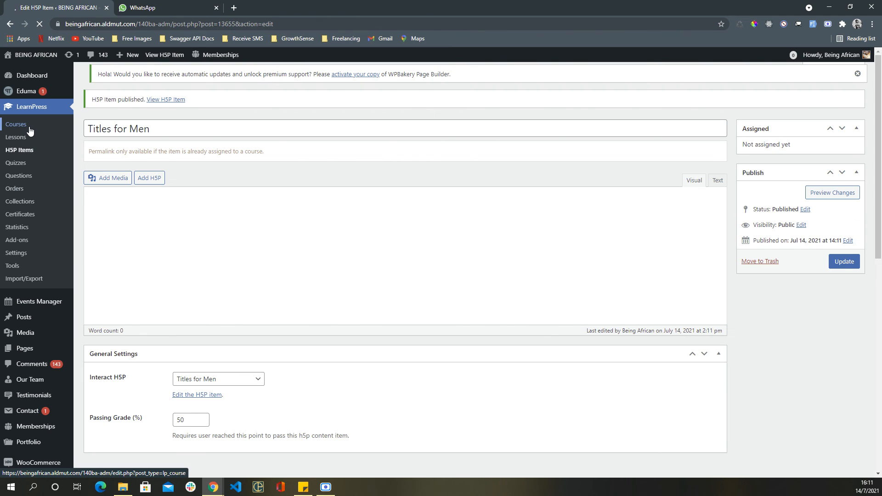
Step: Open the Family Tree course for editing and expand its curriculum section "The family Structures / Ukama:"
click(29, 131)
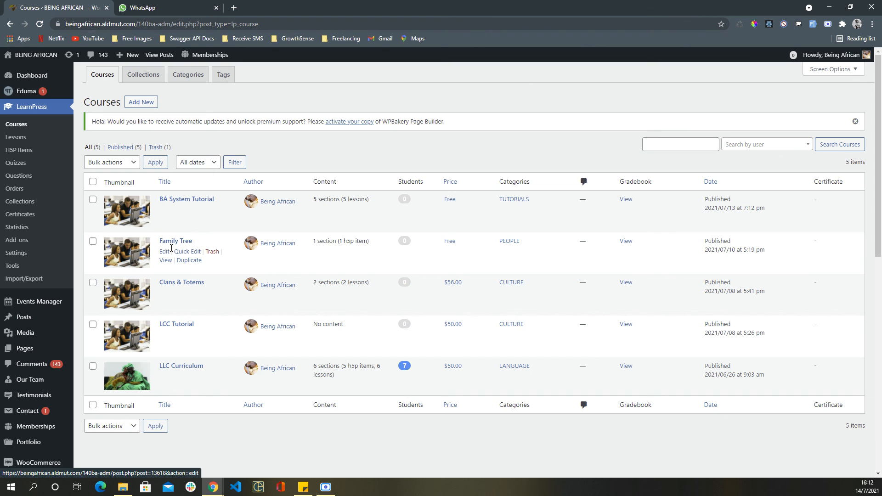
click(165, 252)
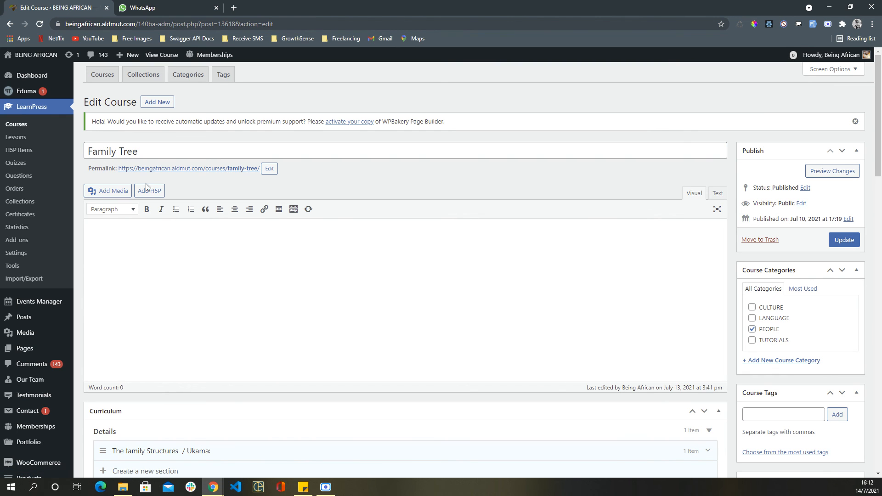
scroll(161, 255, down, 5)
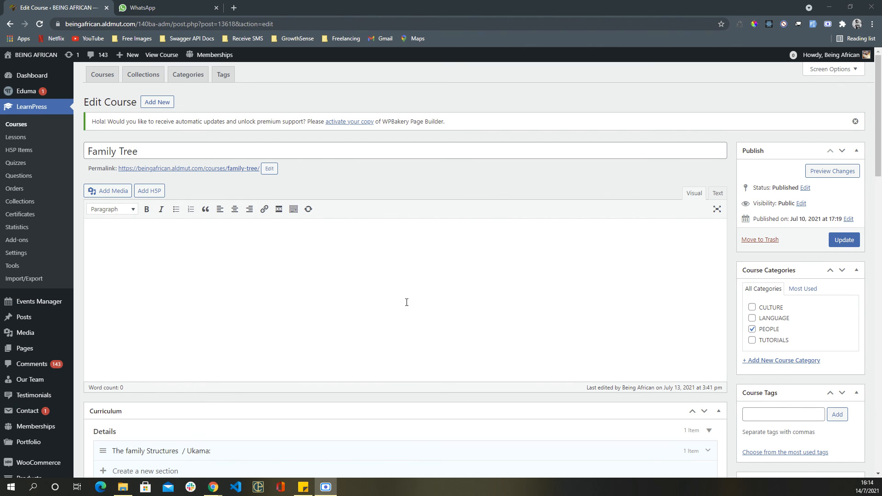
scroll(406, 299, down, 1)
scroll(404, 298, down, 3)
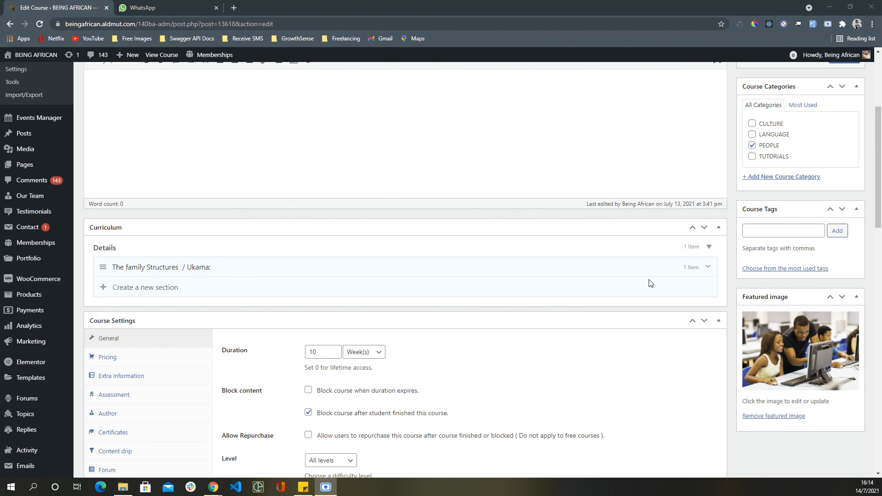
click(709, 269)
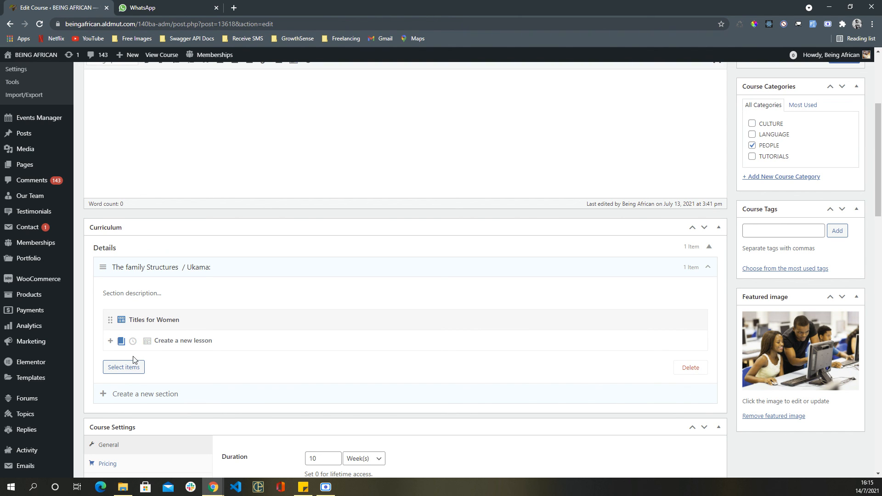
Step: Add the existing "Titles for Men" H5P item to the curriculum section "The family Structures / Ukama:"
click(165, 351)
click(127, 370)
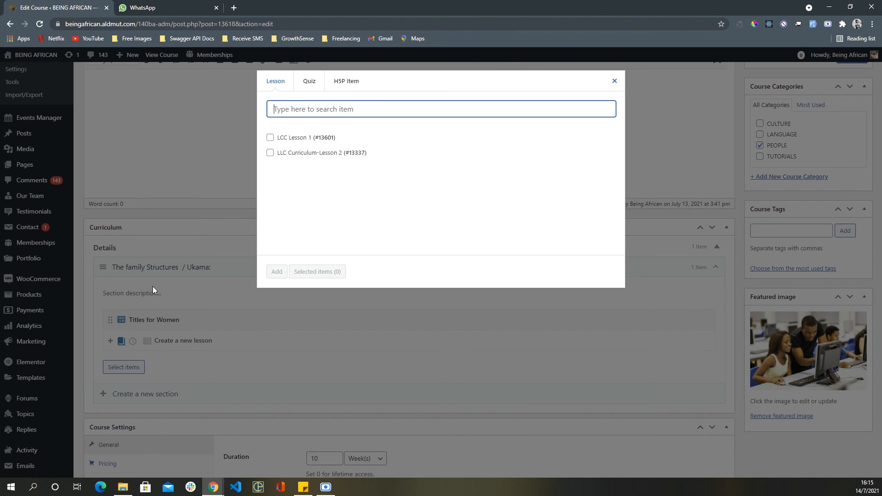
click(341, 84)
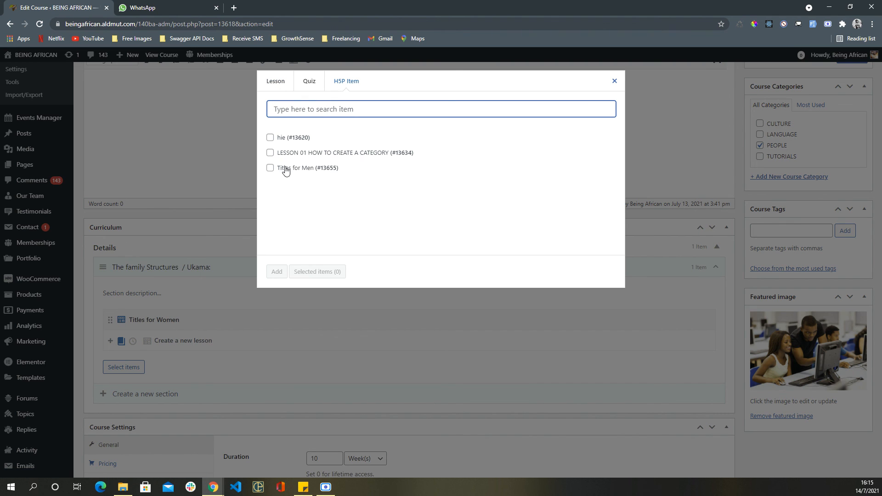
click(270, 169)
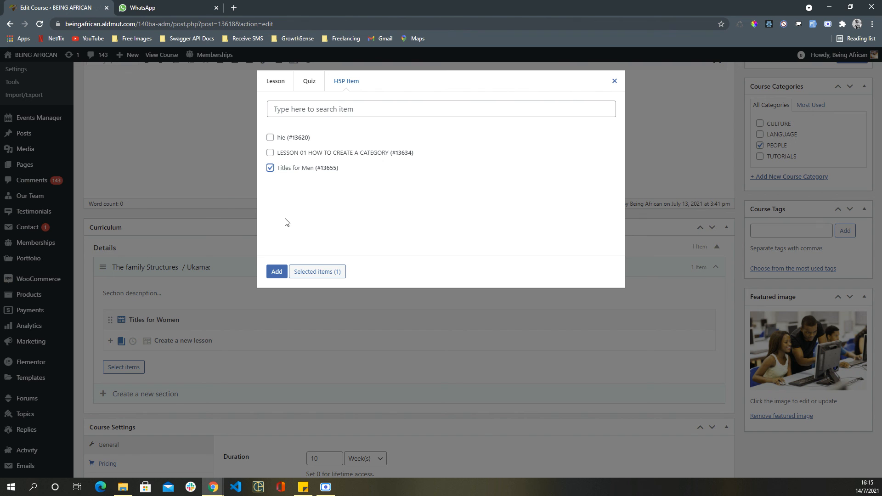
click(277, 272)
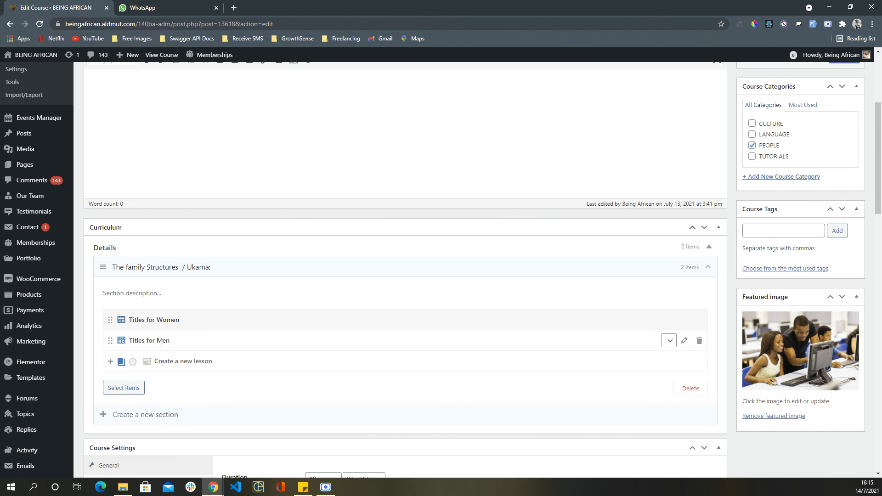
Step: Update the published Family Tree course to save its curriculum changes
scroll(730, 283, down, 1)
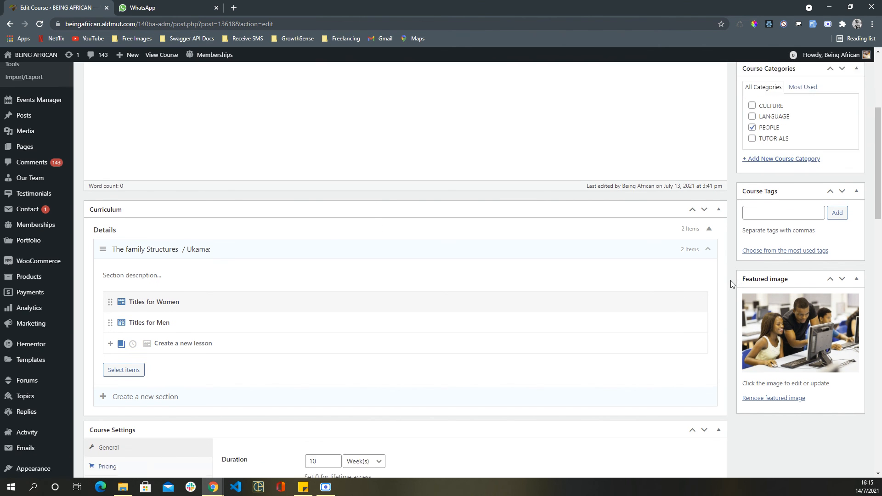
scroll(730, 280, down, 4)
scroll(732, 276, up, 9)
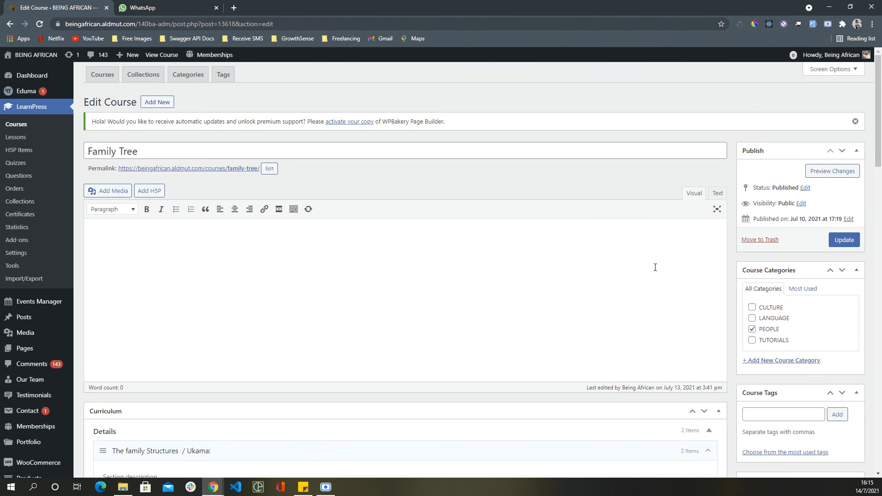
click(845, 241)
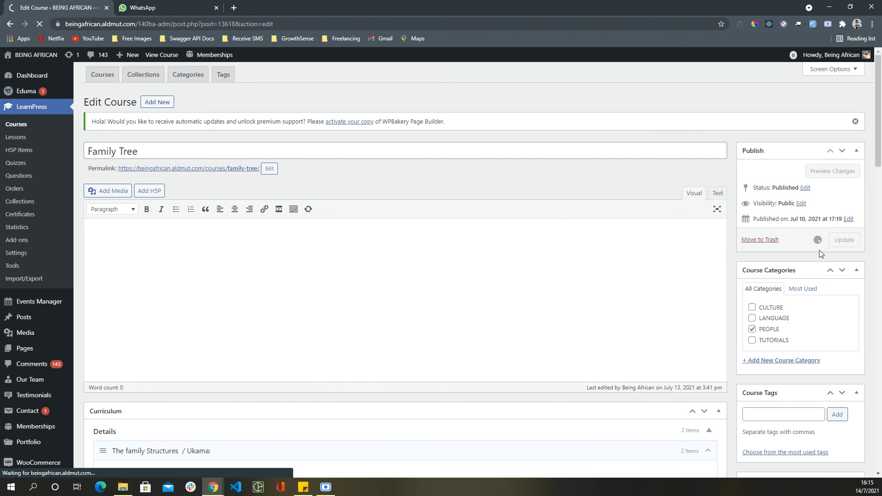